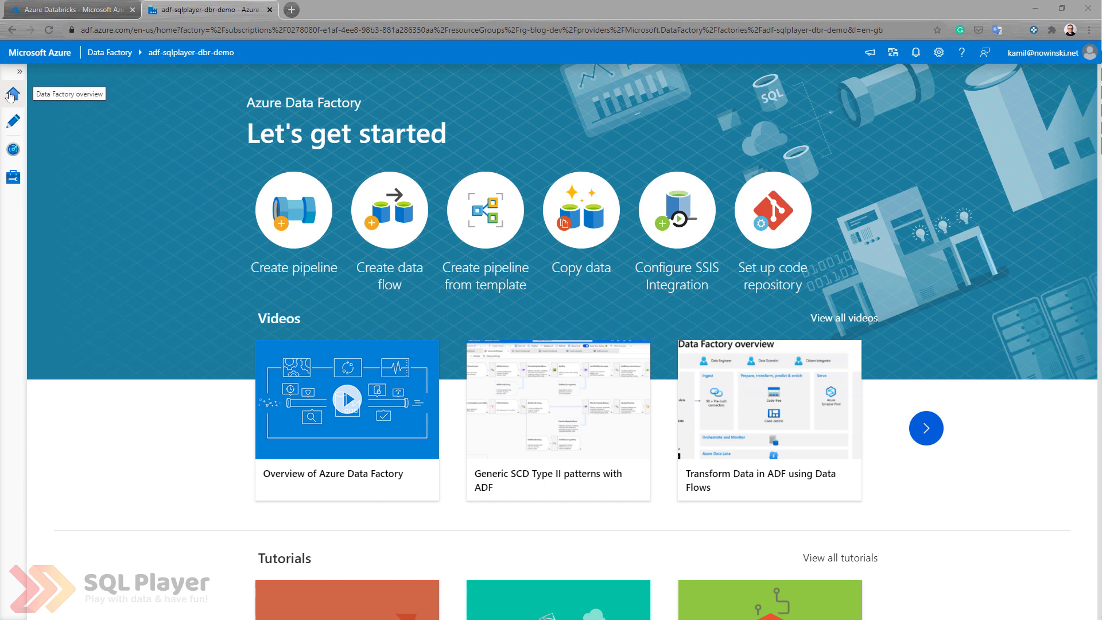
Go to Manage > Linked services to view the existing LS_AzureKeyVault connection
left_click(13, 122)
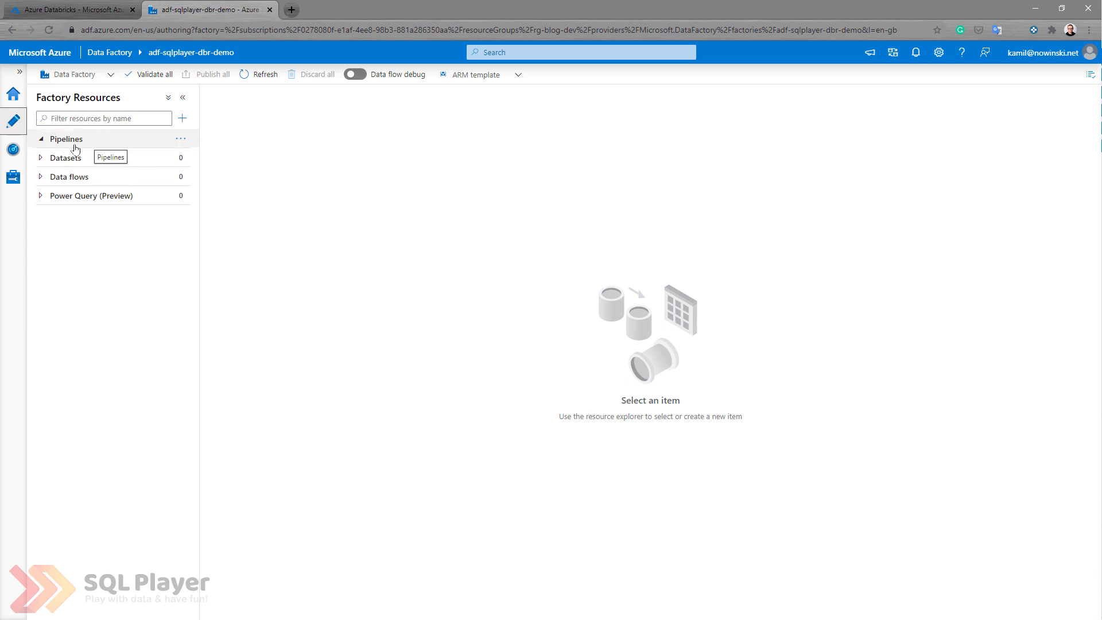
left_click(13, 177)
left_click(74, 114)
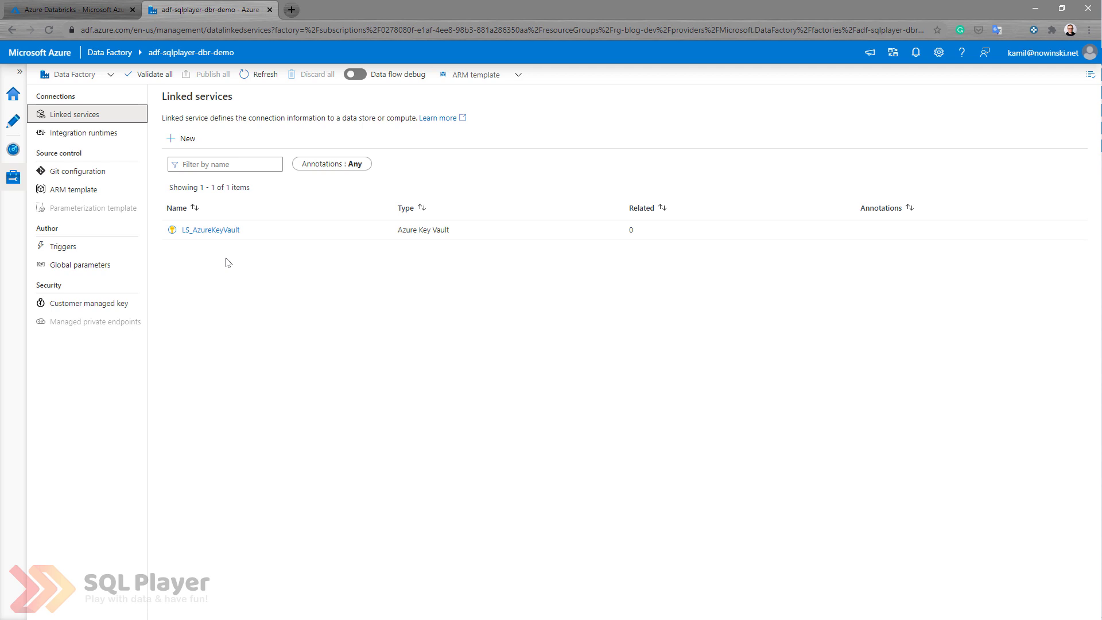
Create a new Azure Databricks linked service and prefix its name with LS_
left_click(184, 139)
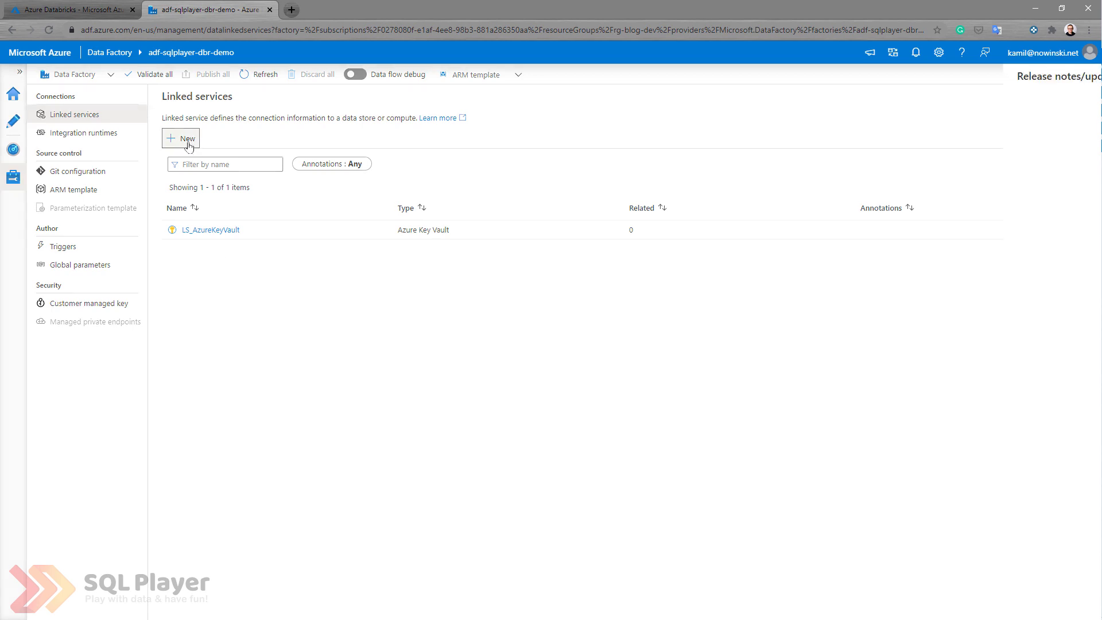
left_click(914, 128)
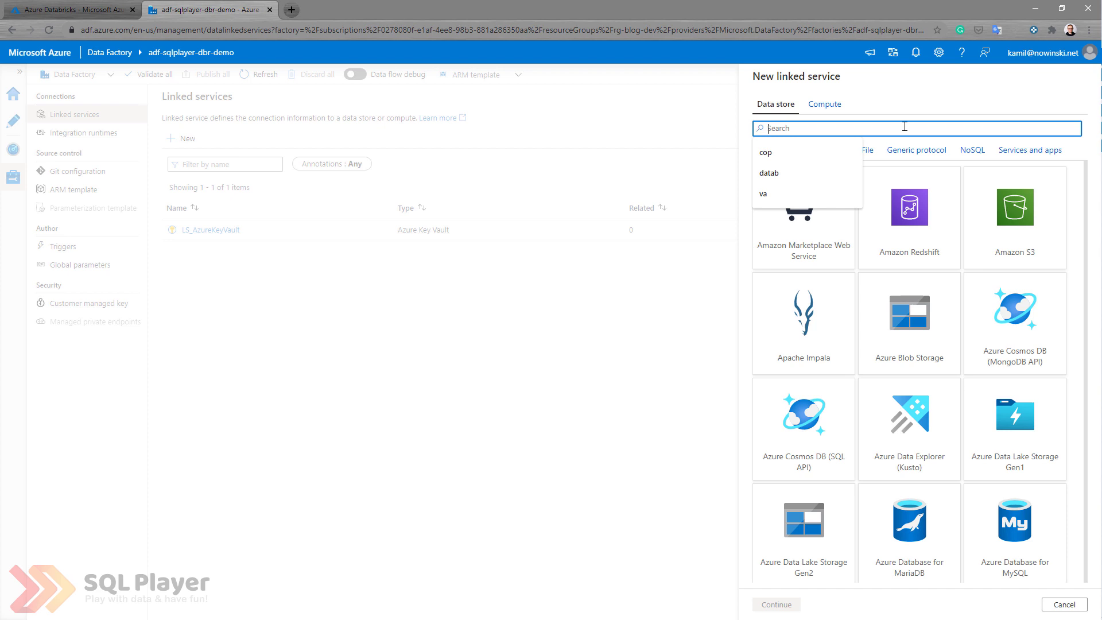
left_click(824, 103)
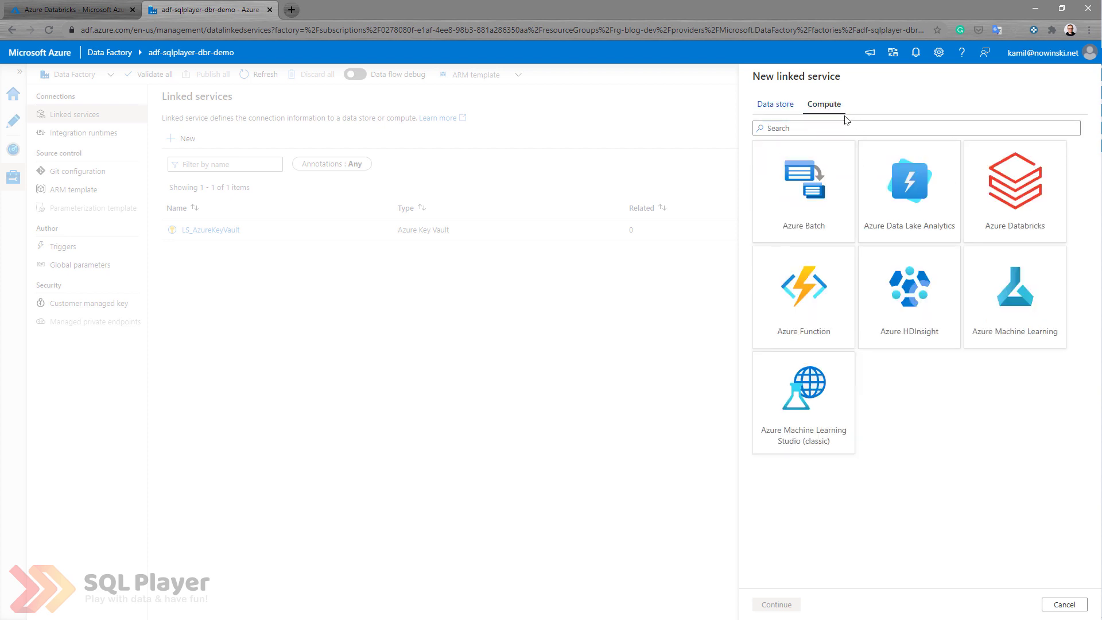
left_click(1009, 191)
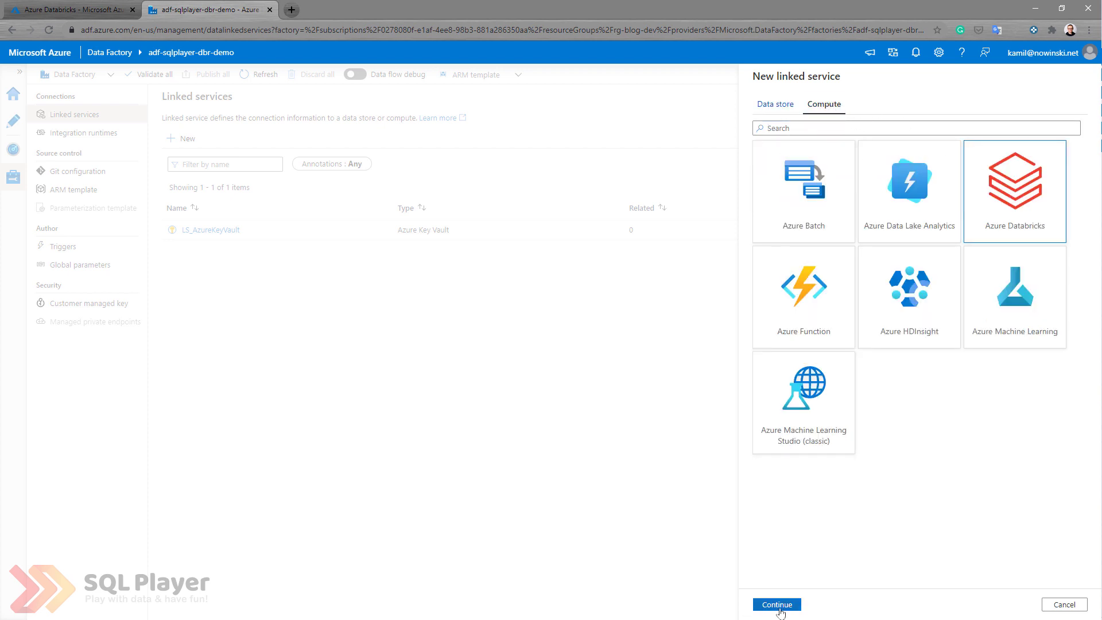
left_click(777, 604)
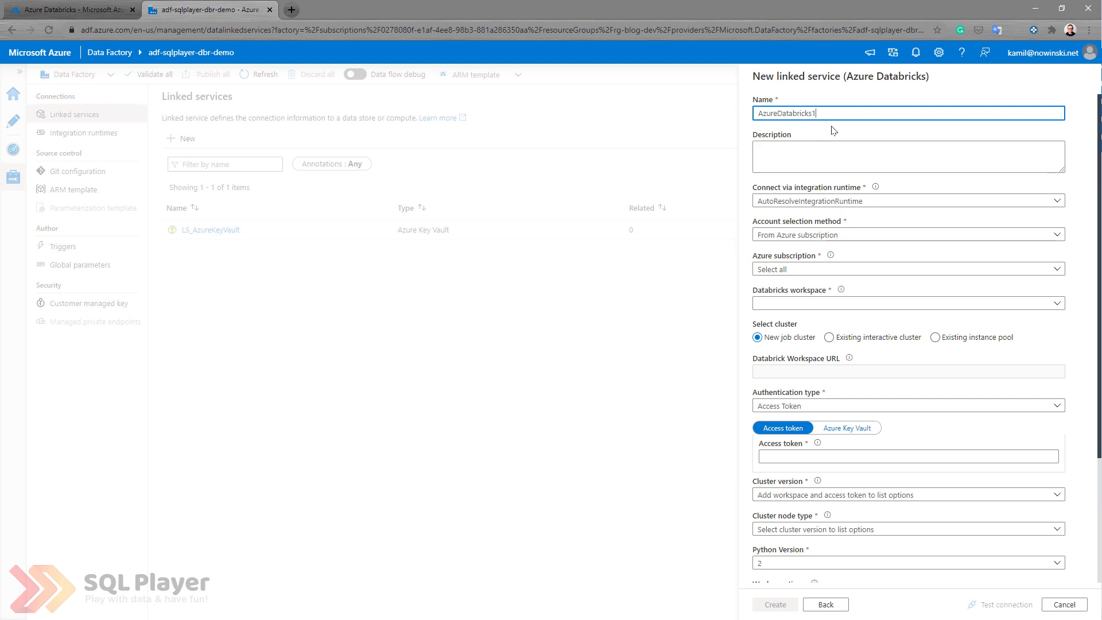
key("Home")
type("LS")
type("_")
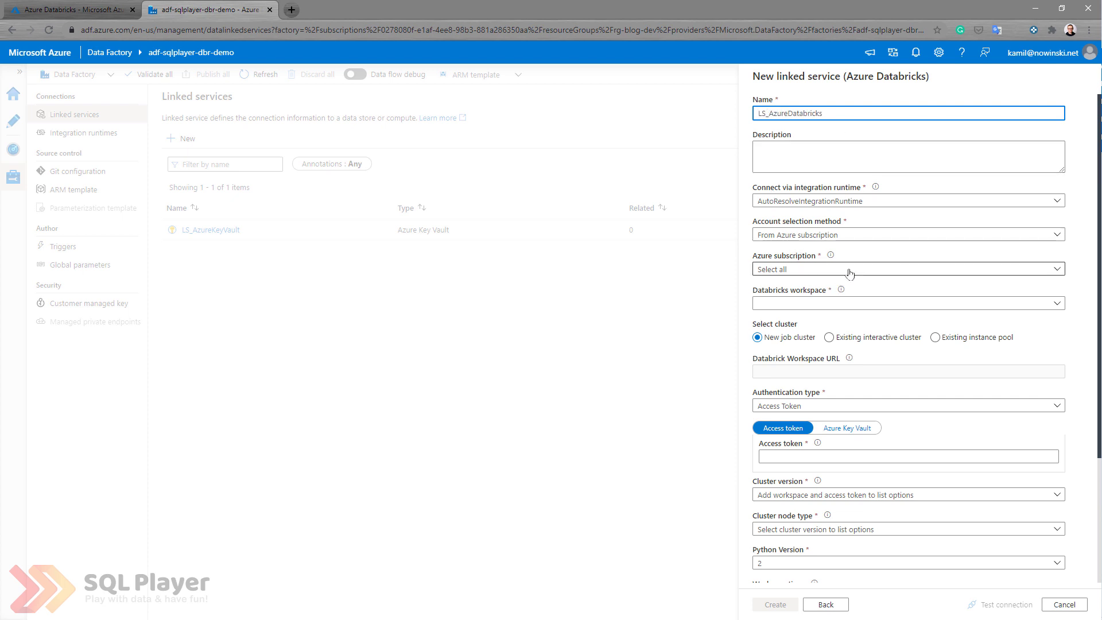
Select the MVP subscription, sqlplayer workspace and an existing interactive cluster
left_click(843, 269)
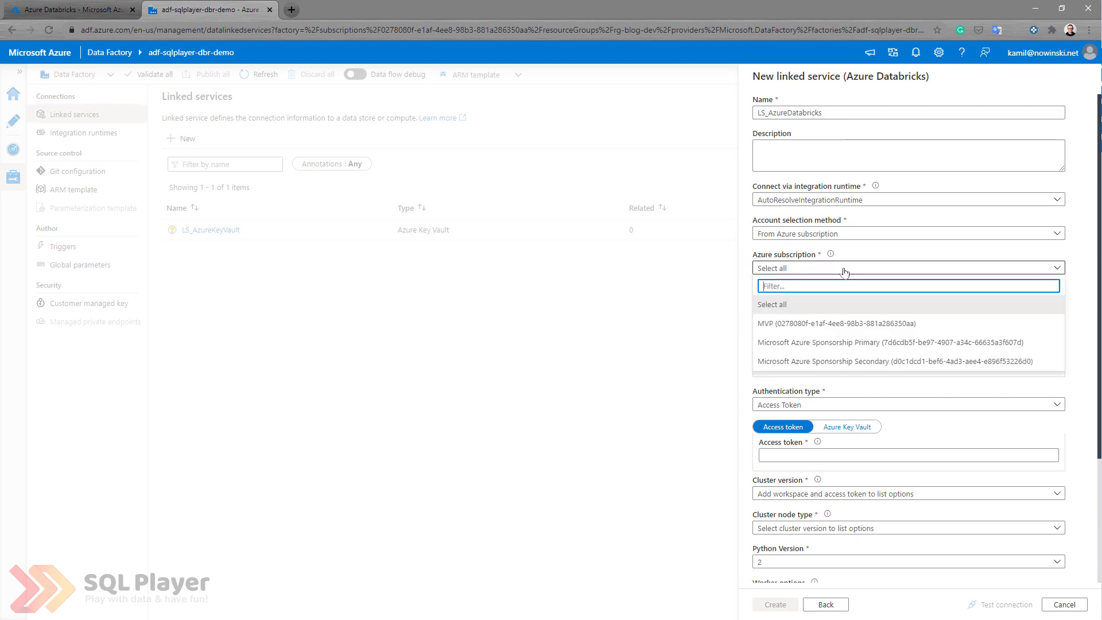
left_click(827, 323)
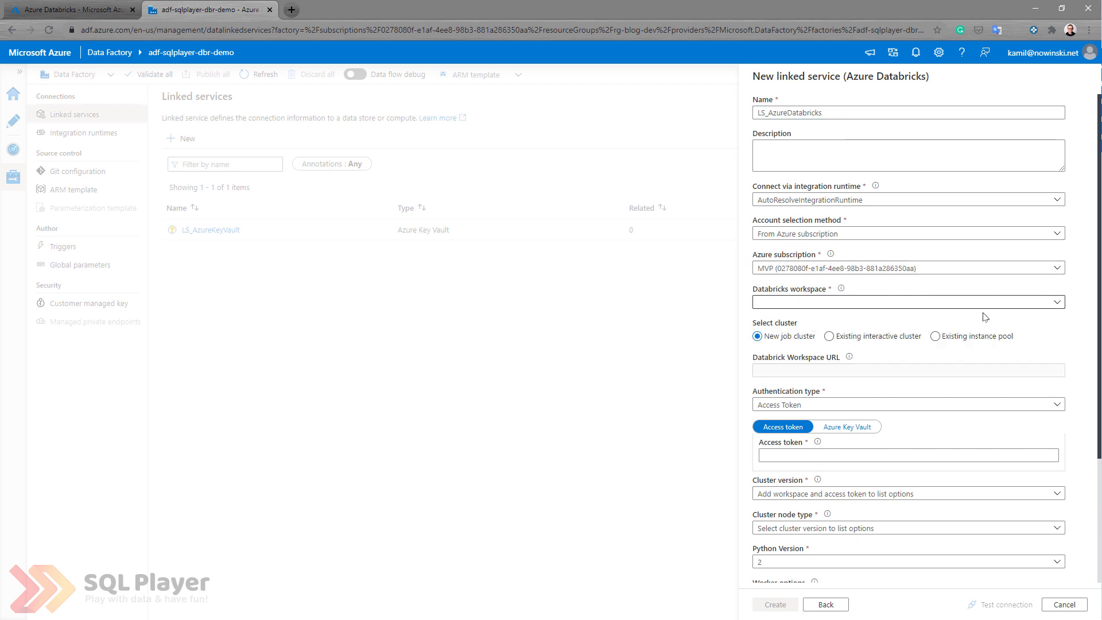
left_click(1057, 303)
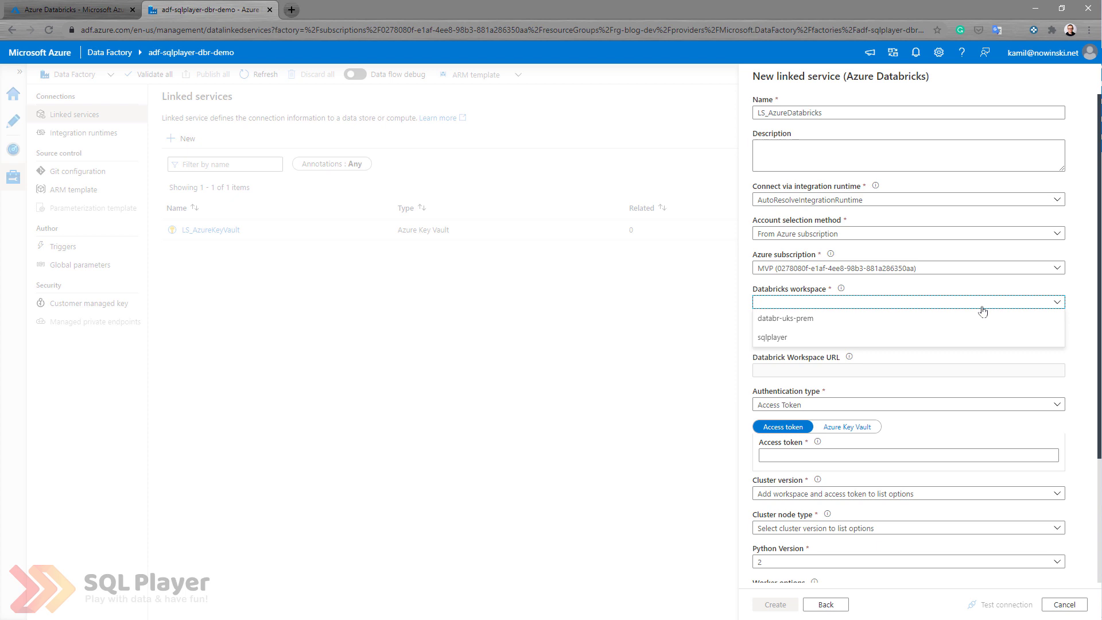
left_click(785, 339)
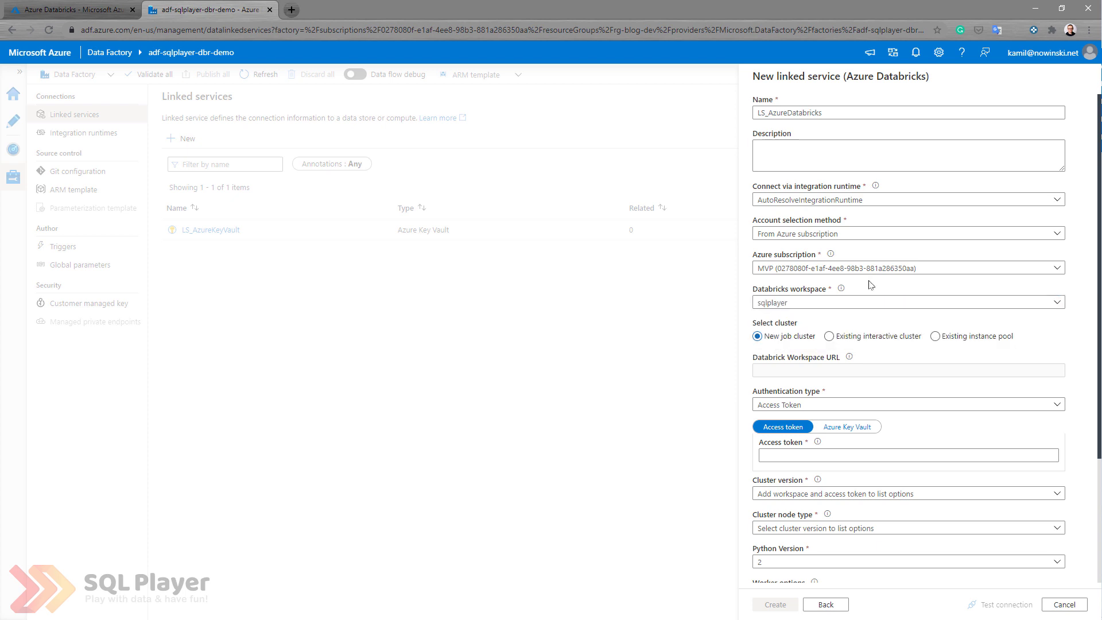
left_click(829, 336)
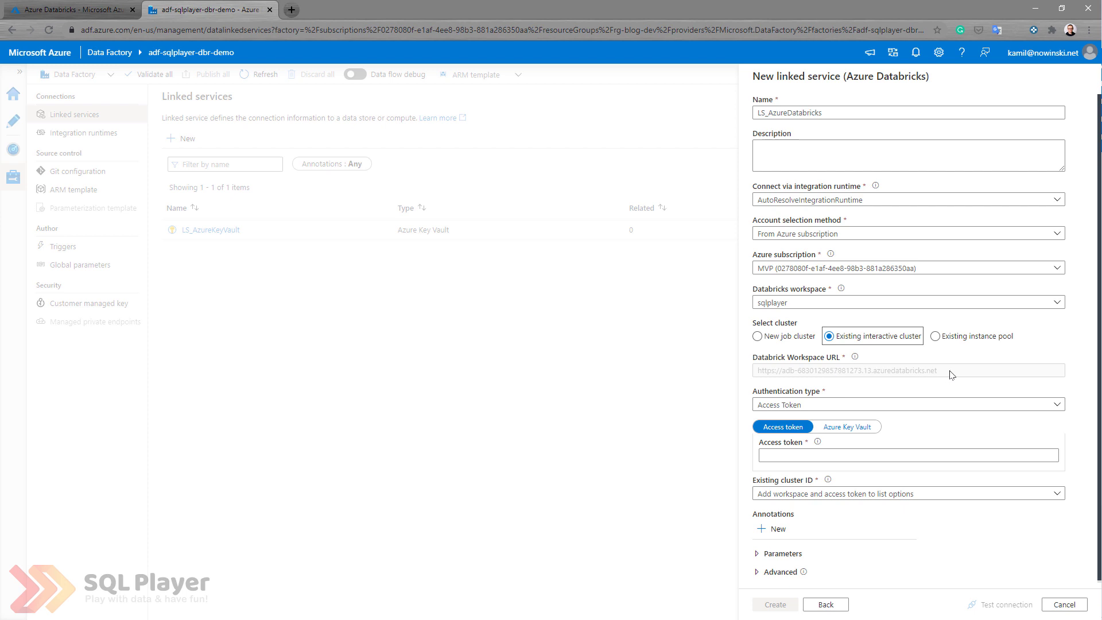
left_click(828, 407)
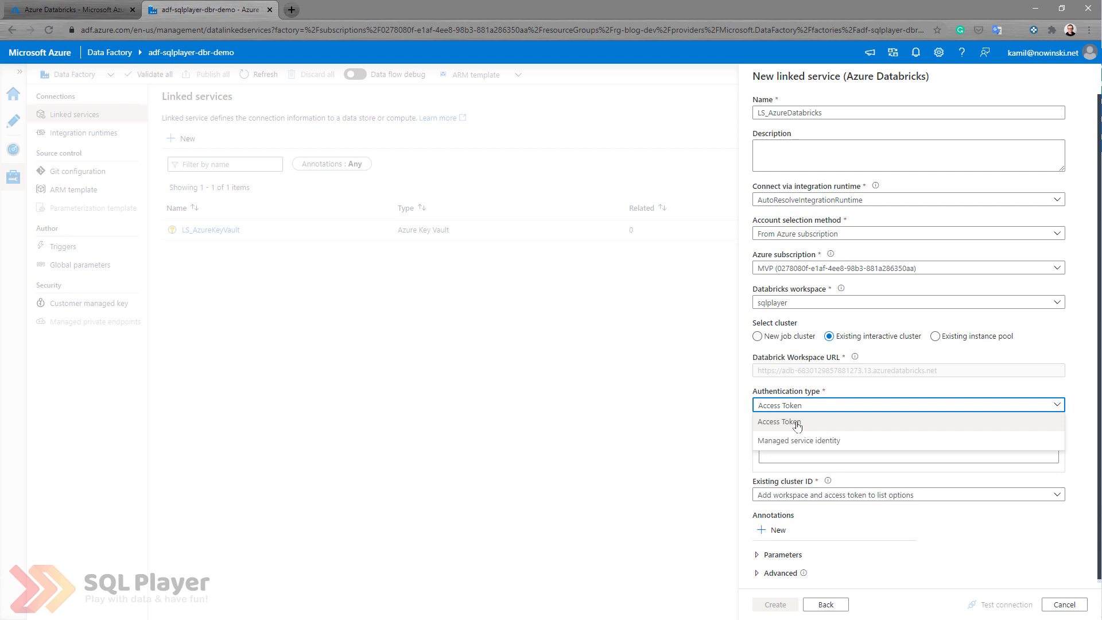
left_click(841, 406)
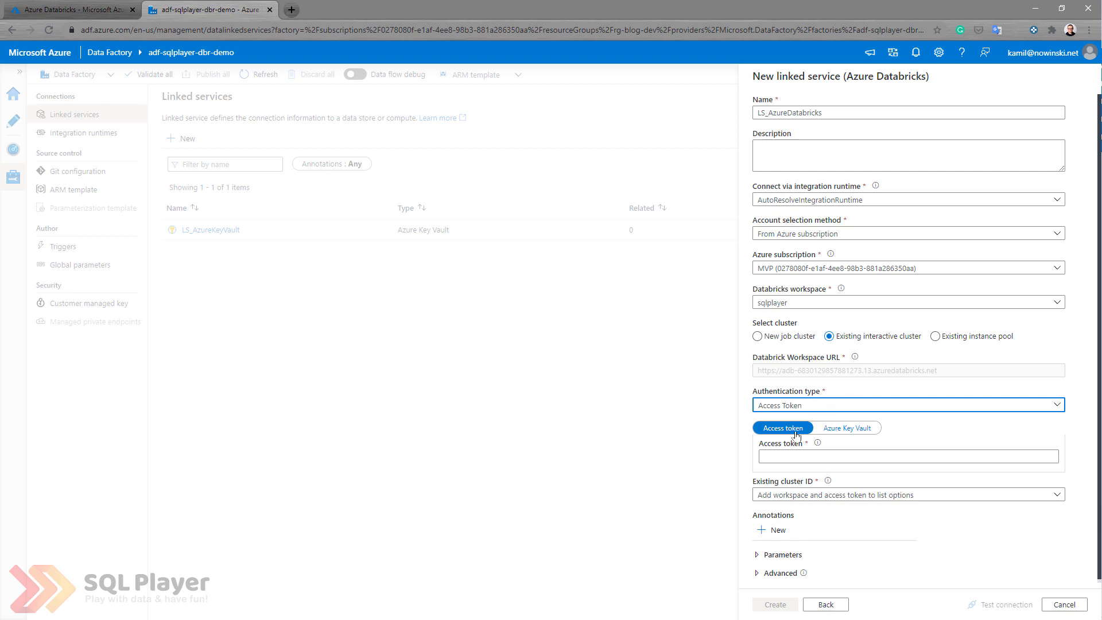
left_click(786, 456)
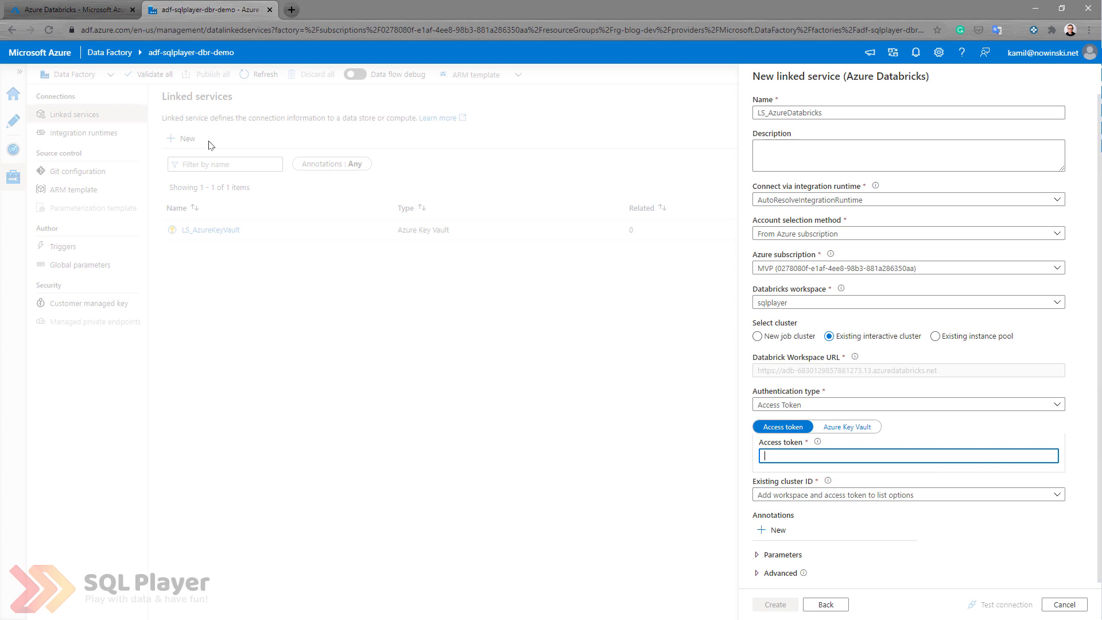
Open the sqlplayer Databricks resource from the portal's Azure Databricks list
left_click(97, 13)
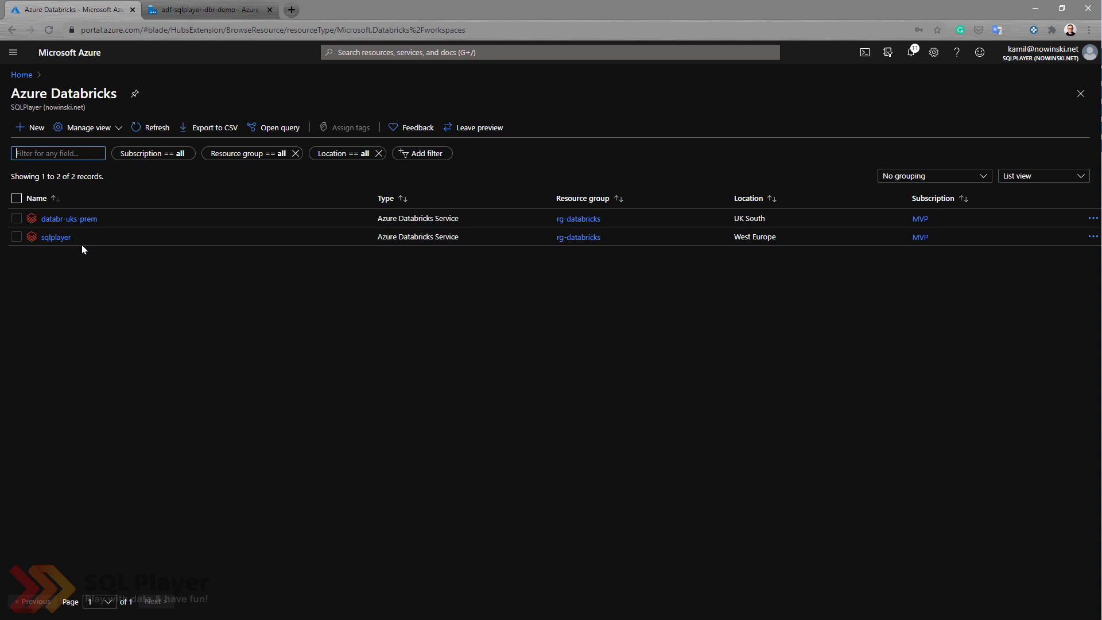
left_click(55, 237)
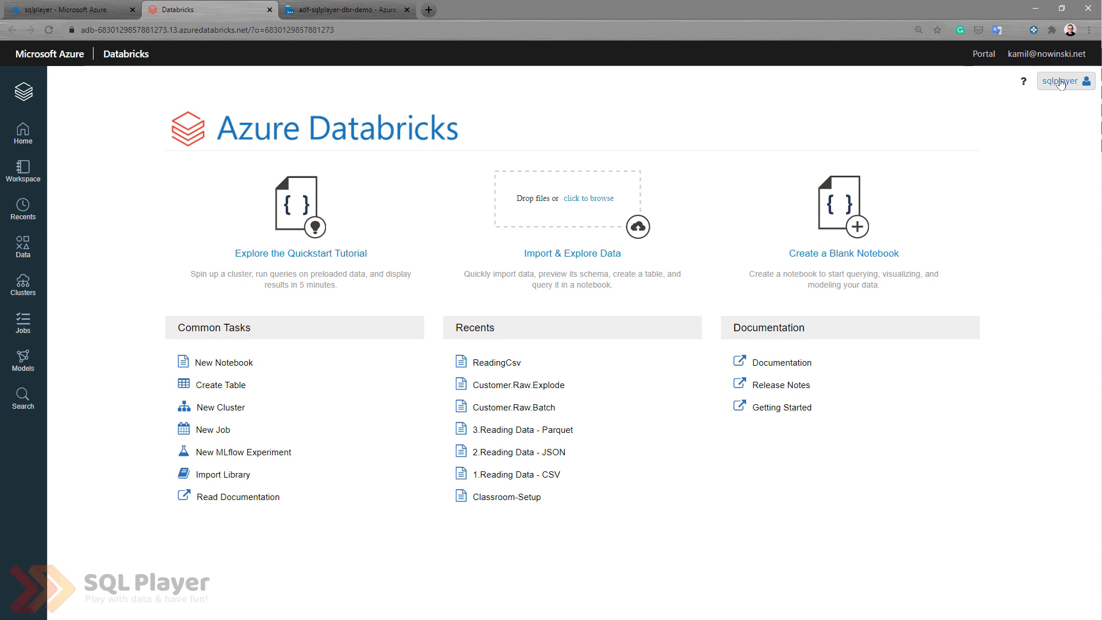
Go to Databricks User Settings and start a new access token
left_click(1061, 84)
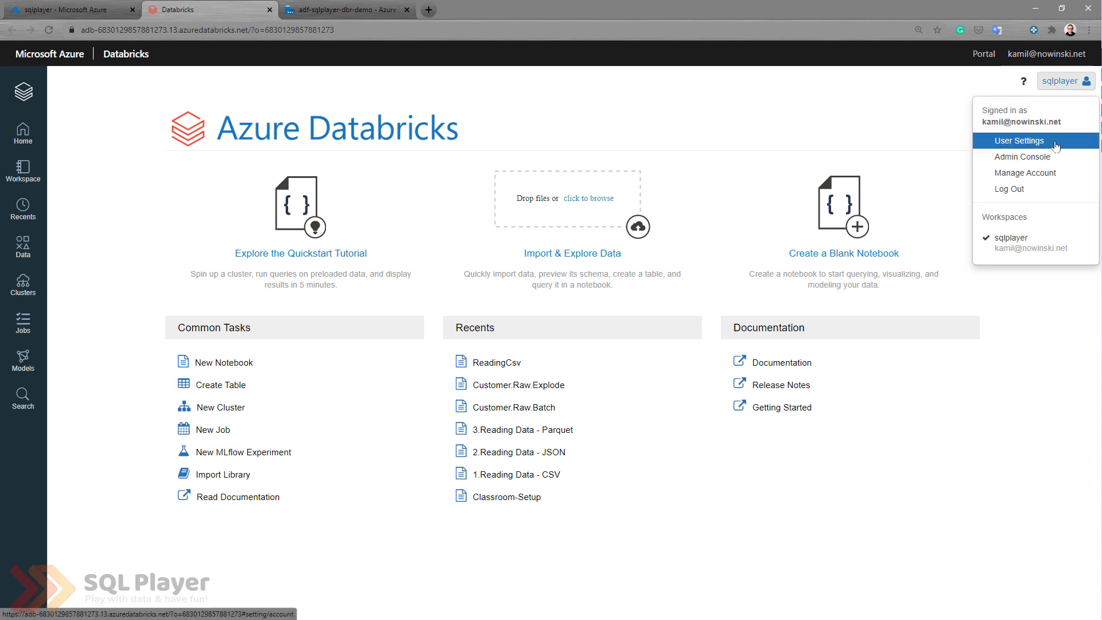
left_click(1019, 141)
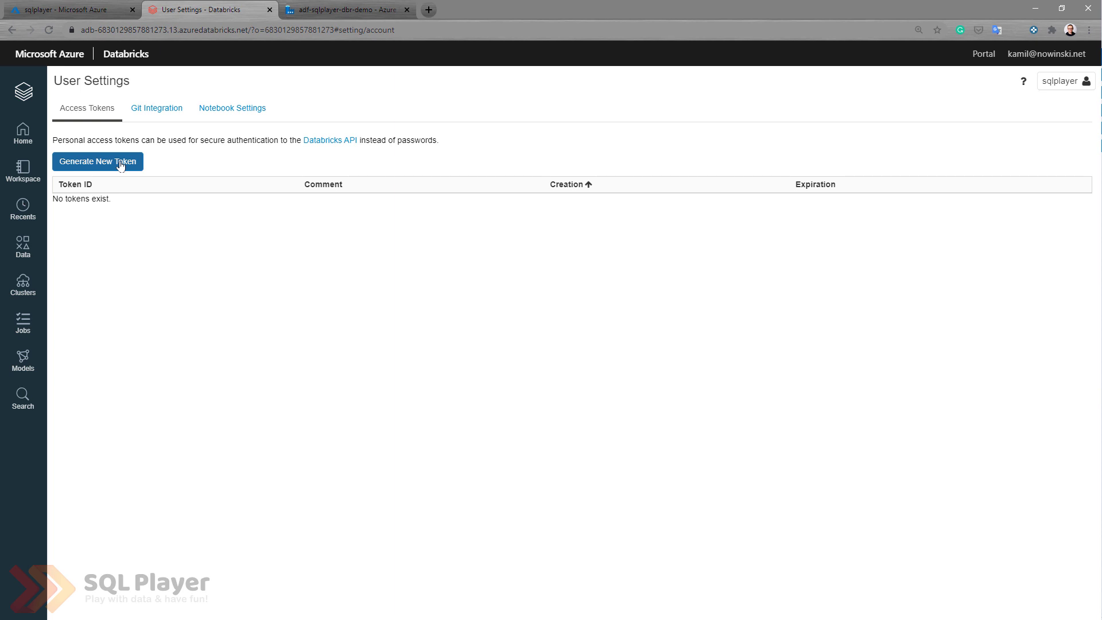
left_click(121, 162)
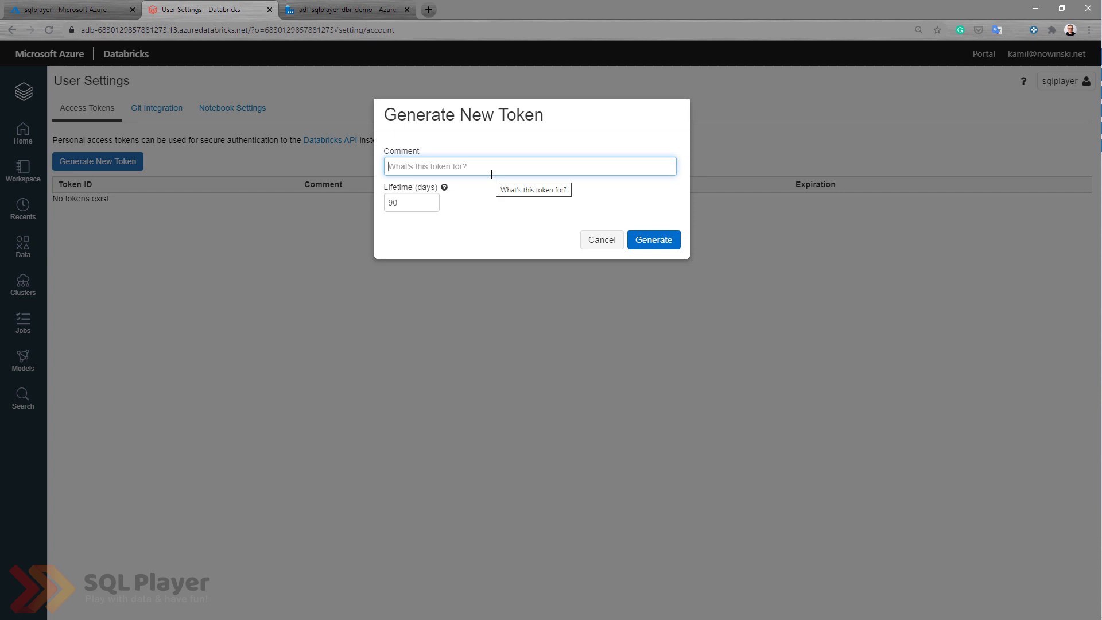
type("ADF")
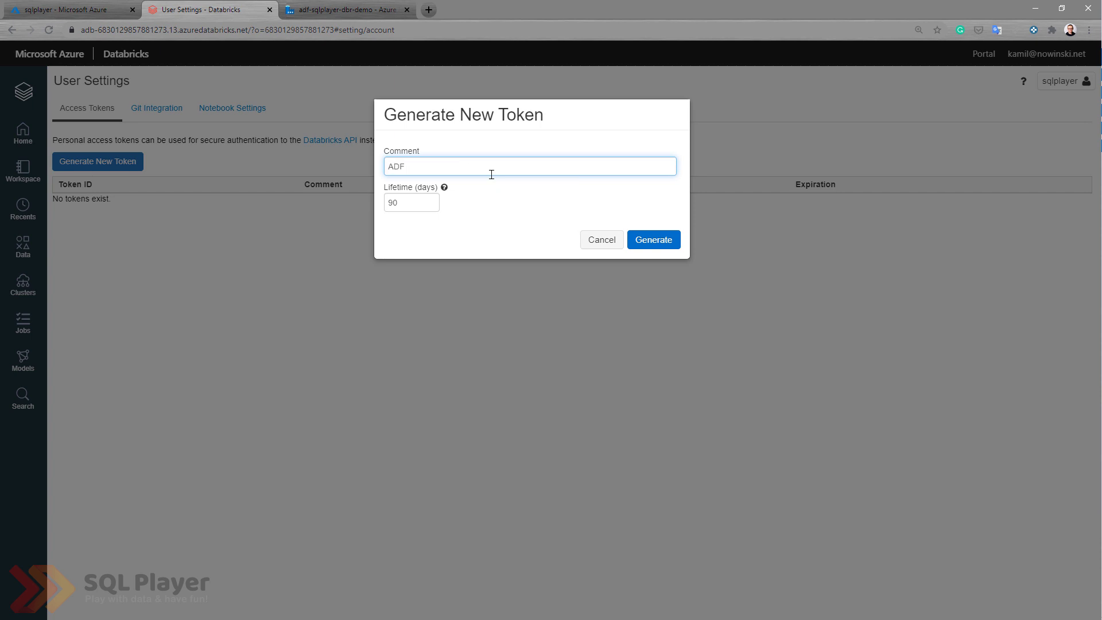
Generate the token with comment 'ADF' and copy its value
left_click(653, 240)
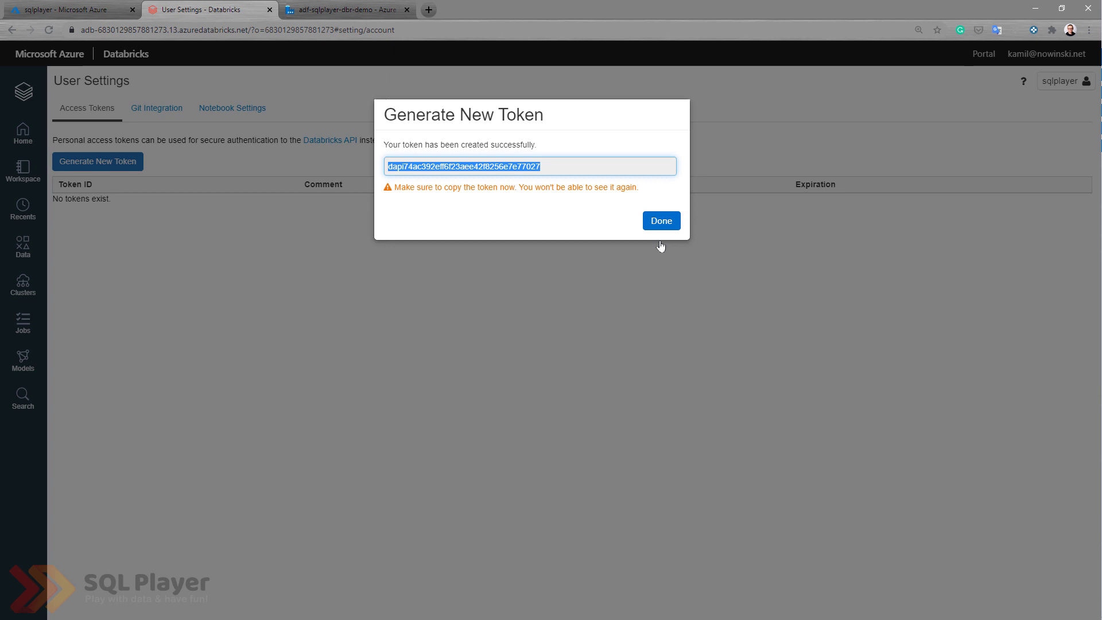
right_click(478, 166)
left_click(513, 178)
left_click(661, 222)
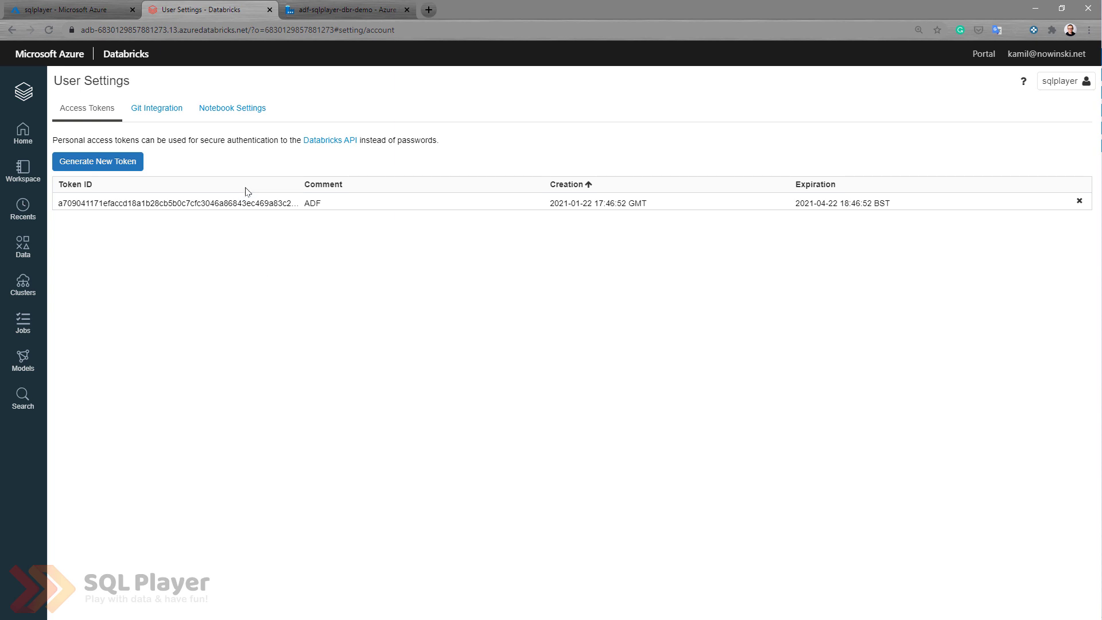
Paste the Databricks token into Access token and check the existing clusters list
left_click(332, 10)
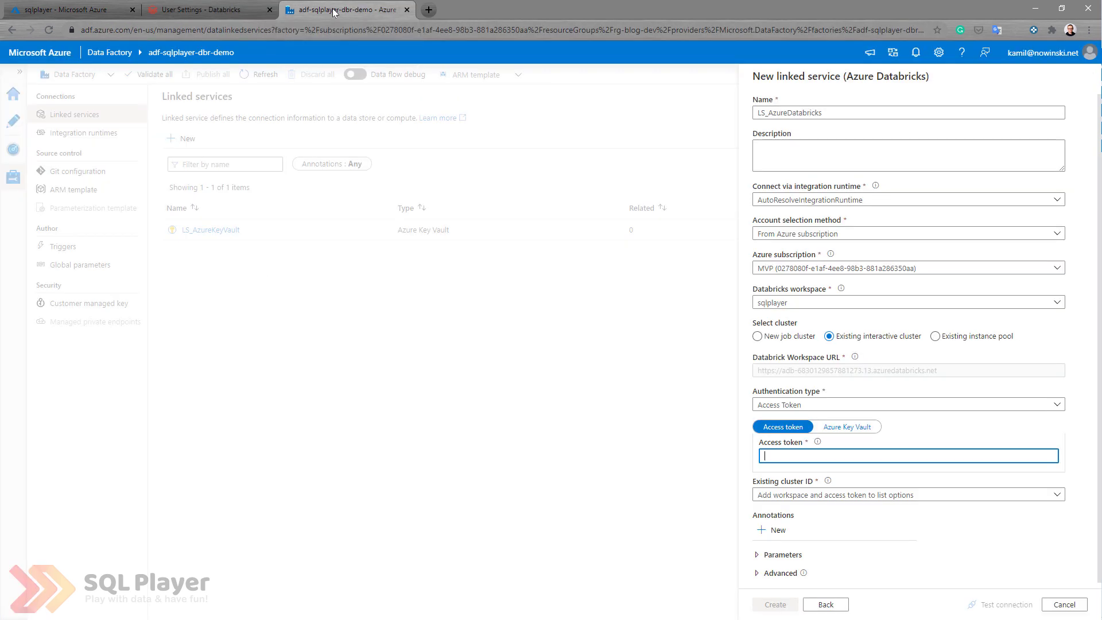
key("ctrl+v")
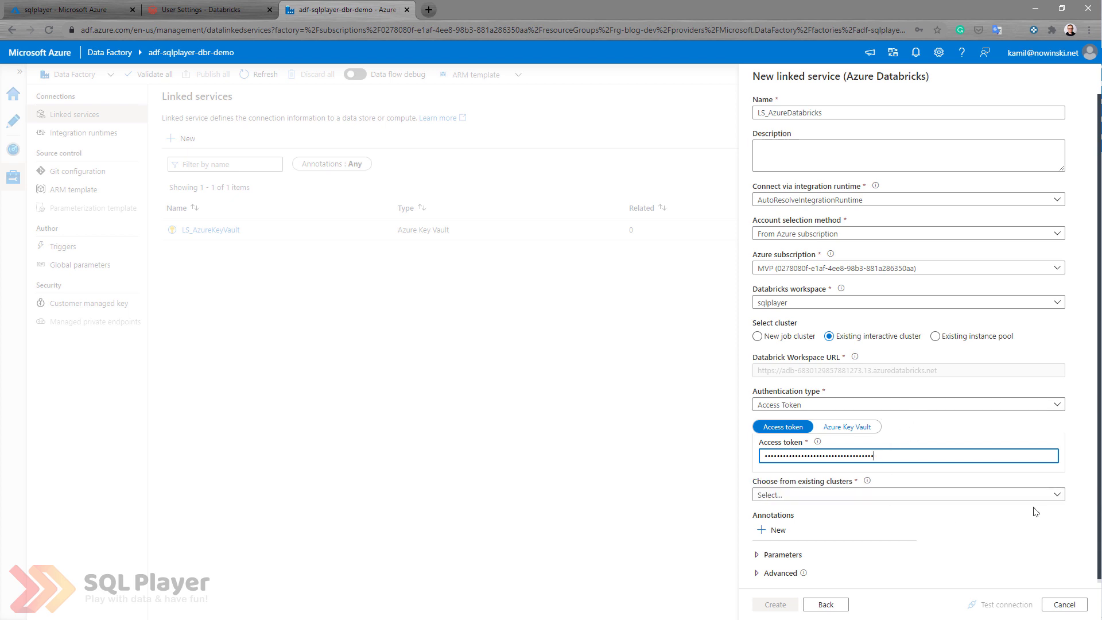
left_click(1058, 497)
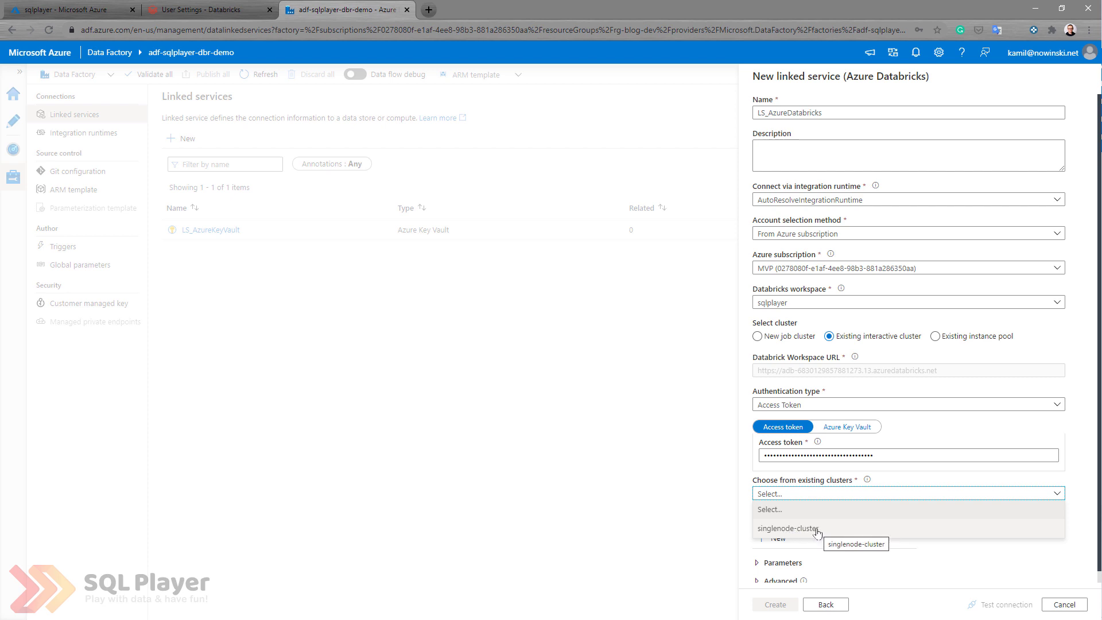
left_click(1036, 492)
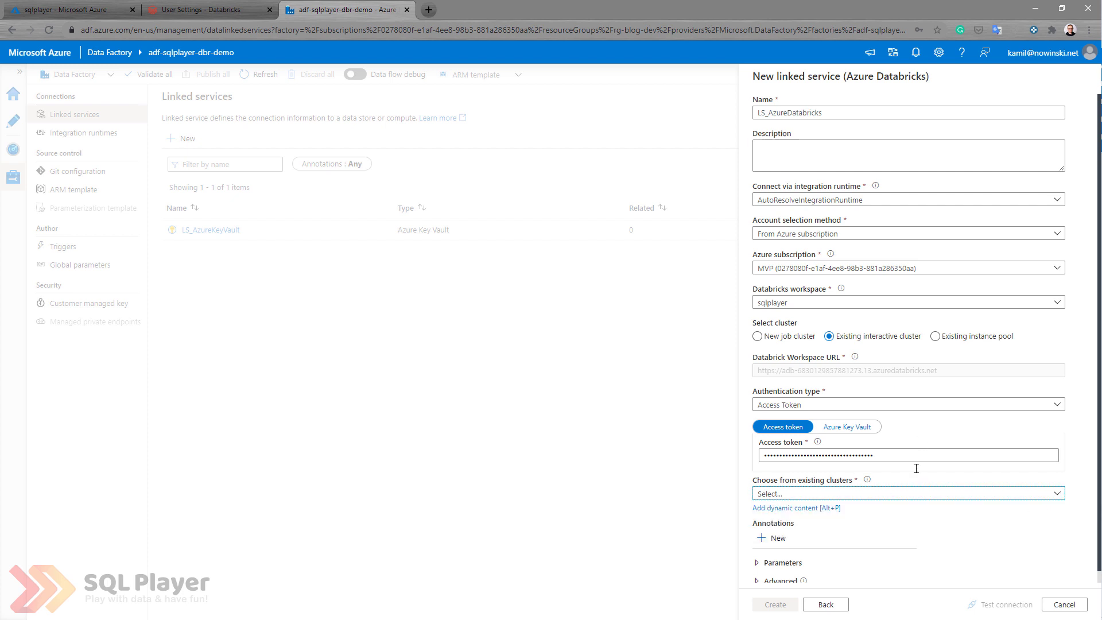
Re-select and re-paste the access token text in its field
left_click(792, 455)
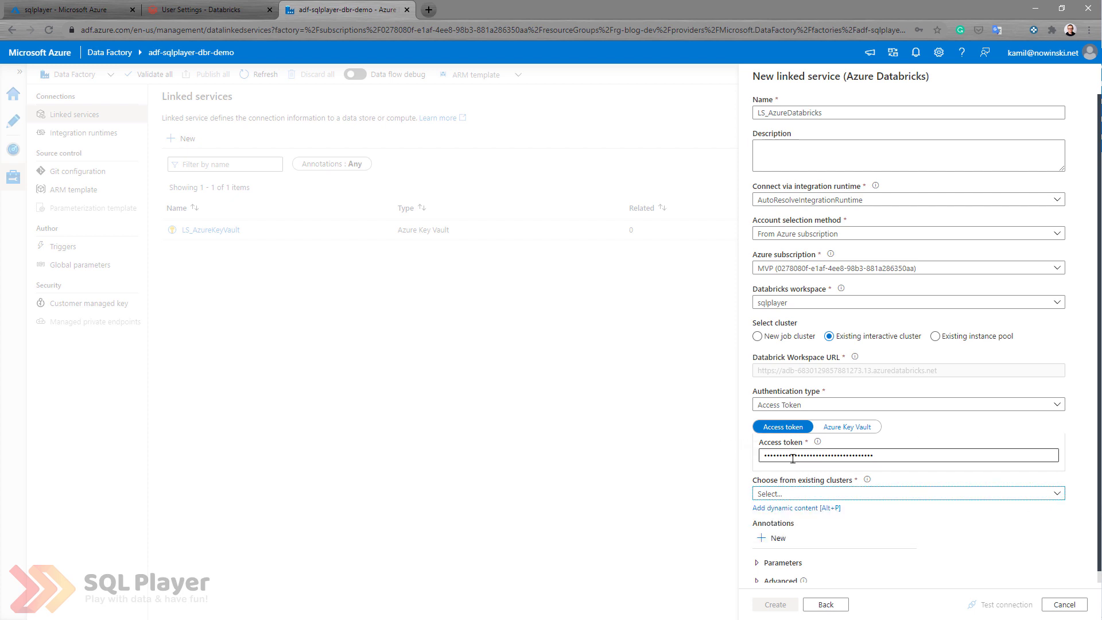
double_click(878, 455)
key("ctrl+v")
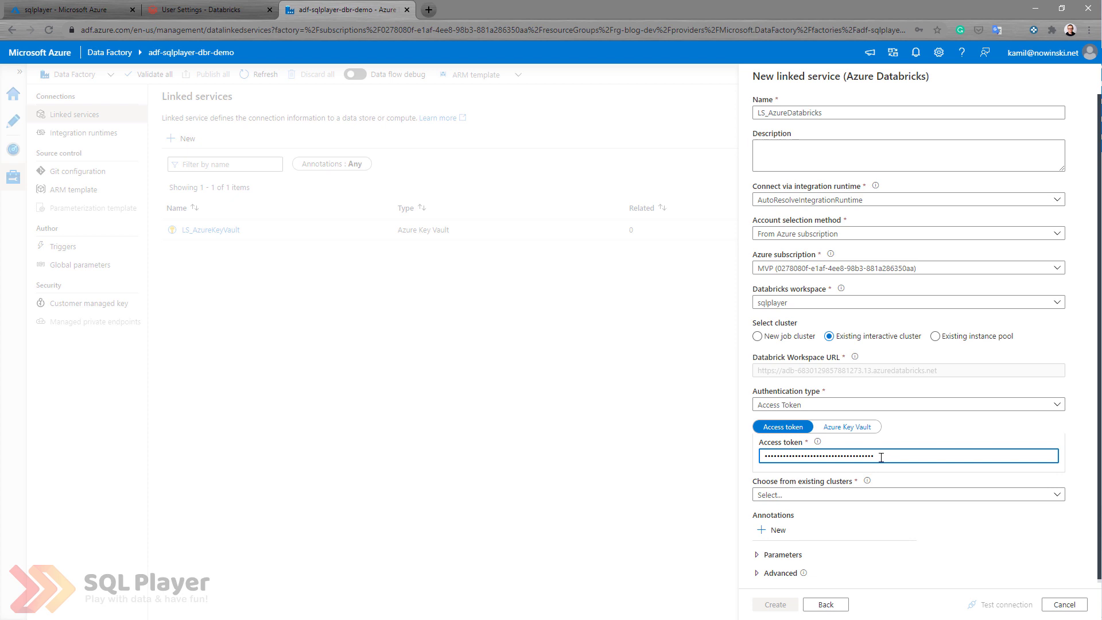
left_click_drag(880, 457, 779, 457)
left_click(777, 456)
Switch the token source to Azure Key Vault with LS_AzureKeyVault as the vault connection
left_click(843, 428)
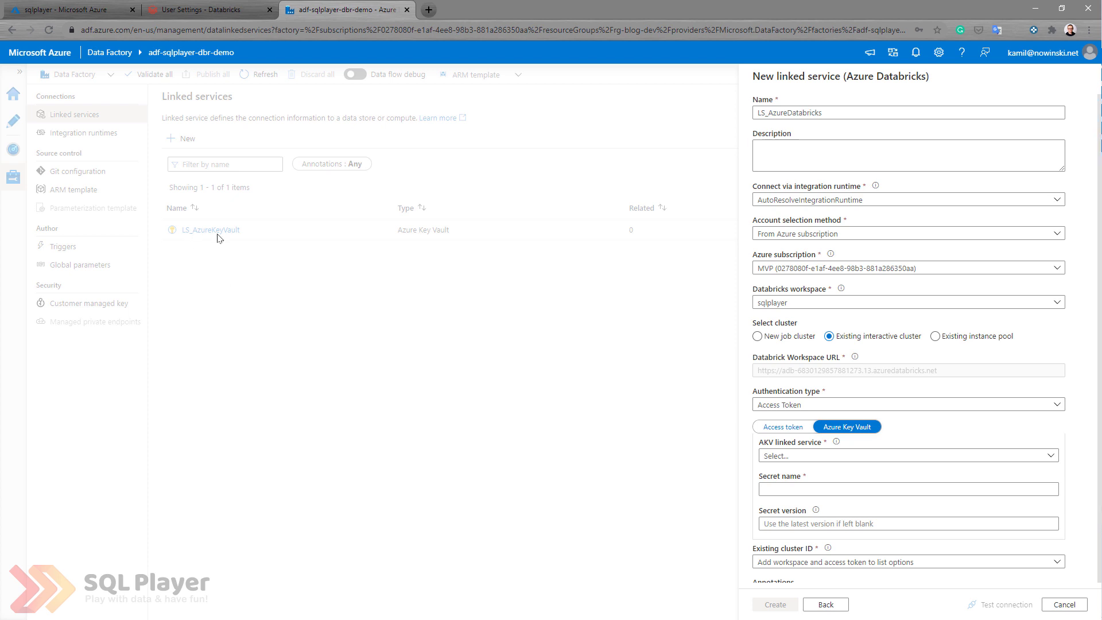
left_click(869, 457)
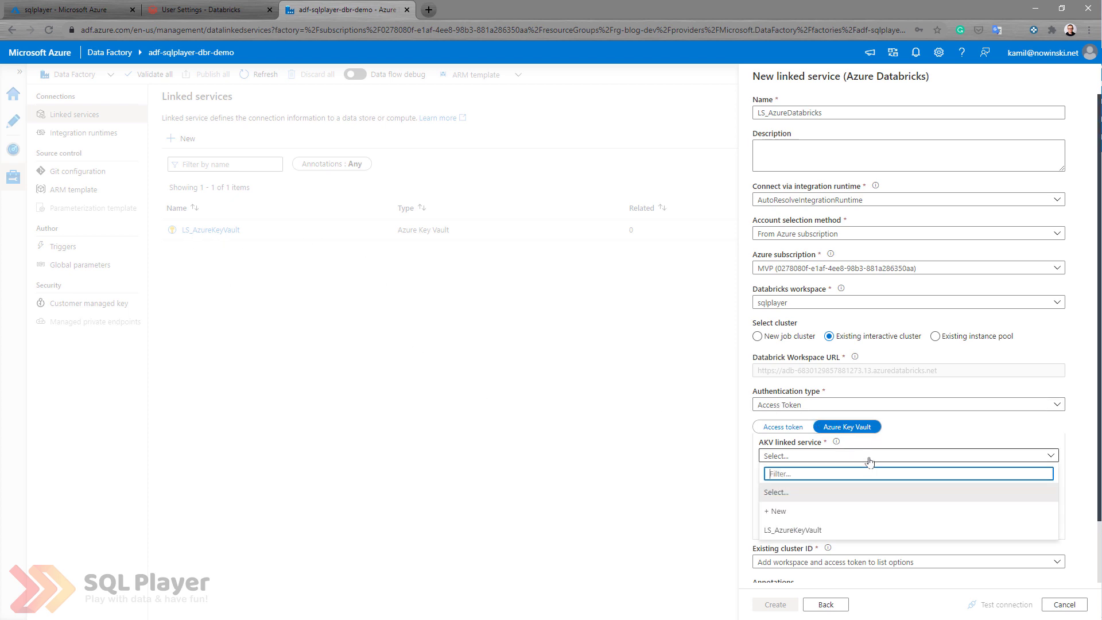
left_click(792, 530)
scroll(826, 457, "down", 1)
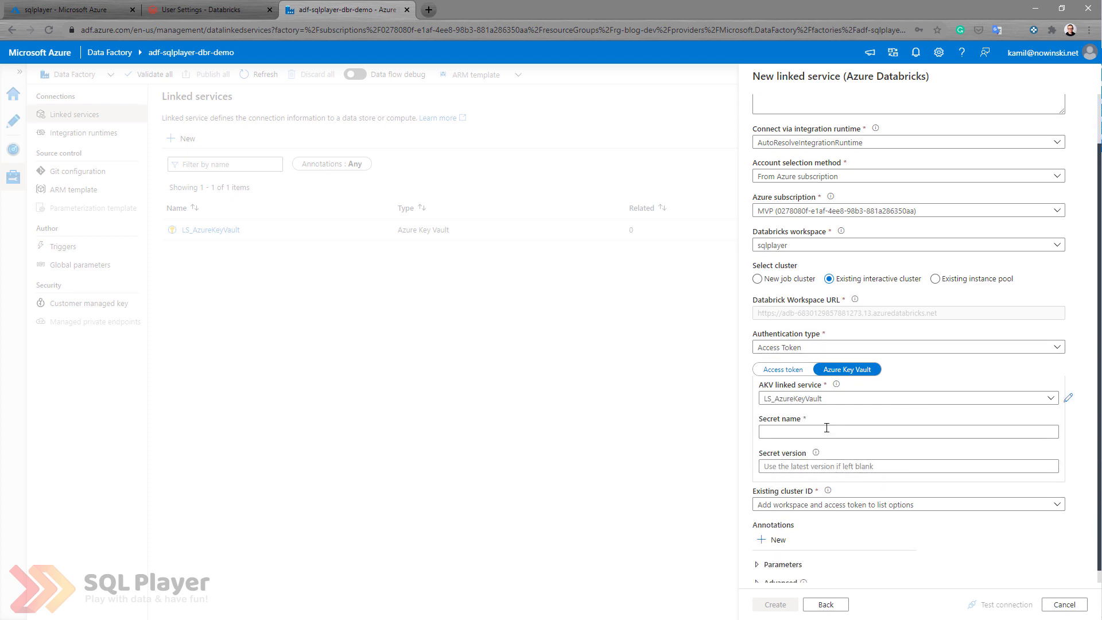
left_click(826, 430)
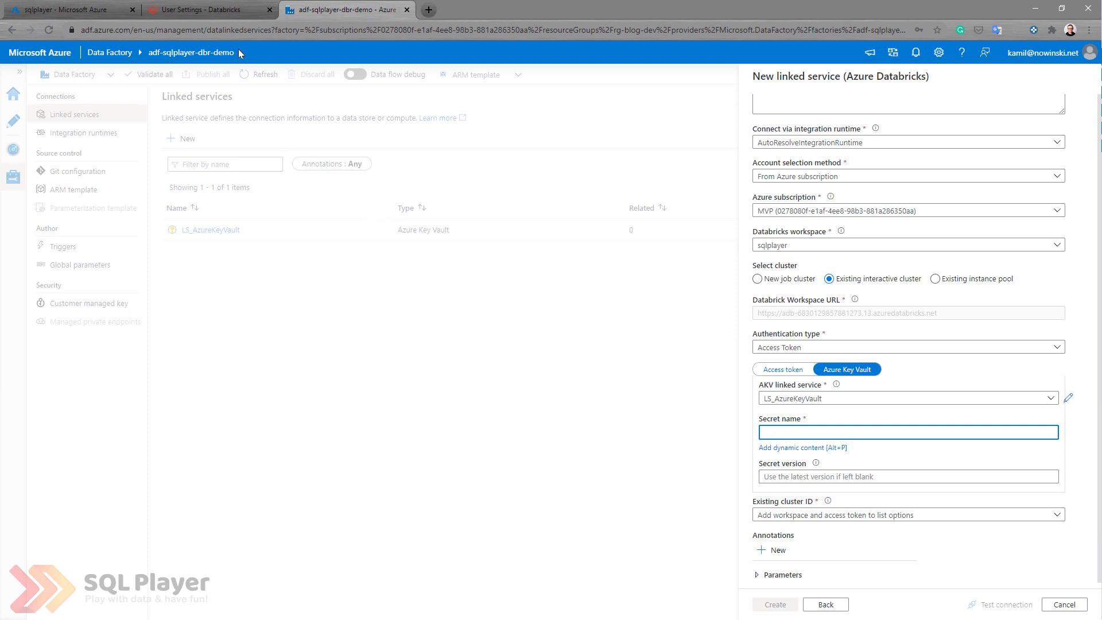
left_click(213, 9)
Open the sqlplayer-databricks-token secret in the kv-sqlplayer key vault
left_click(83, 10)
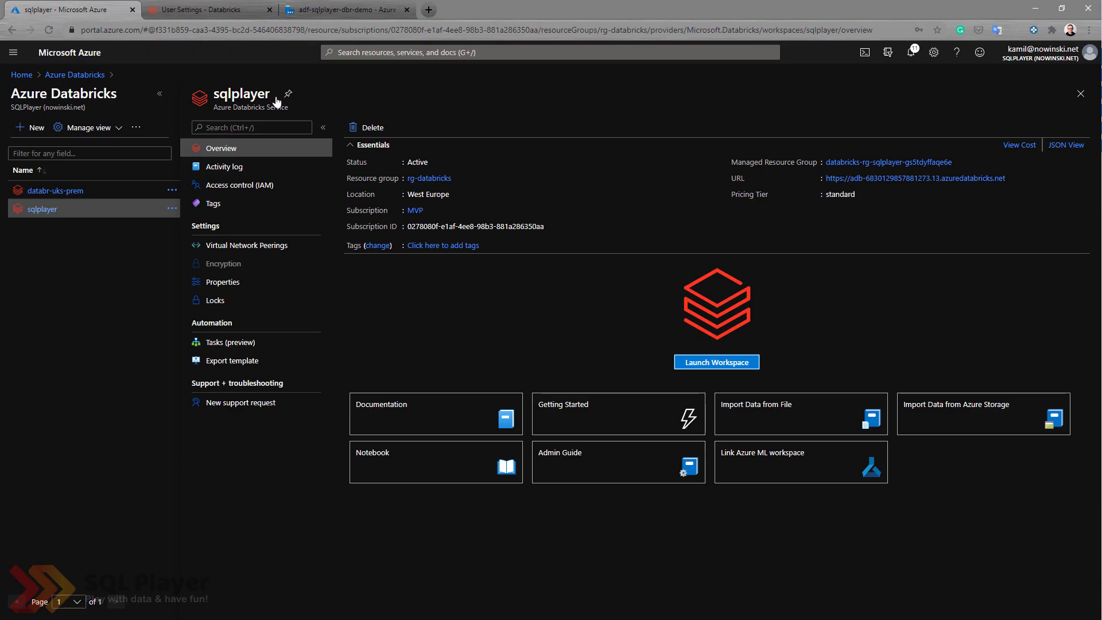
left_click(362, 52)
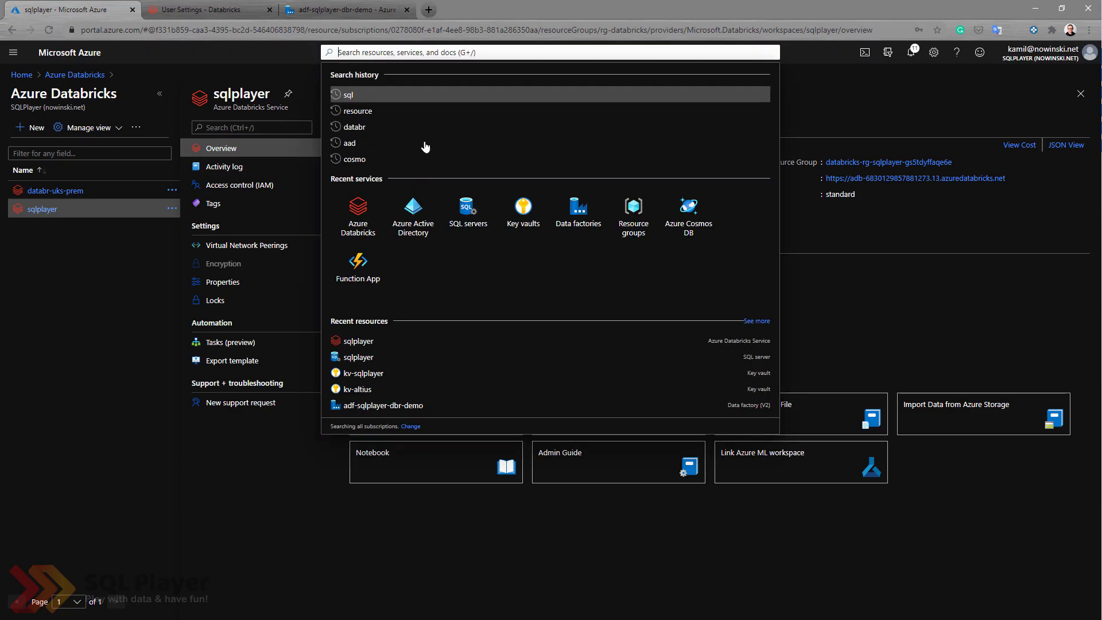
left_click(523, 209)
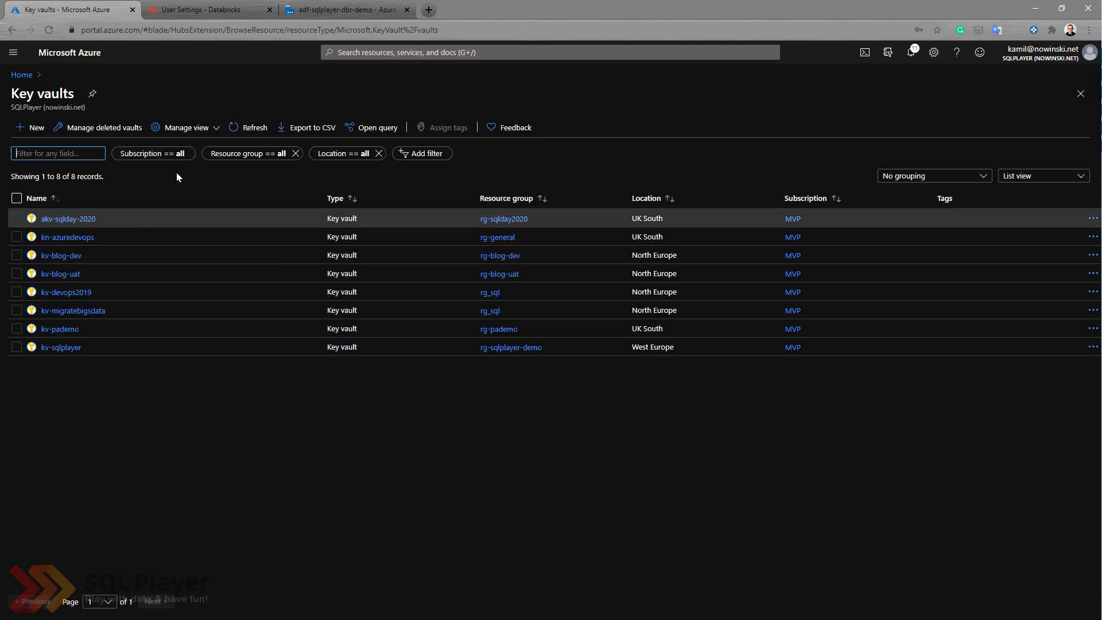
left_click(60, 347)
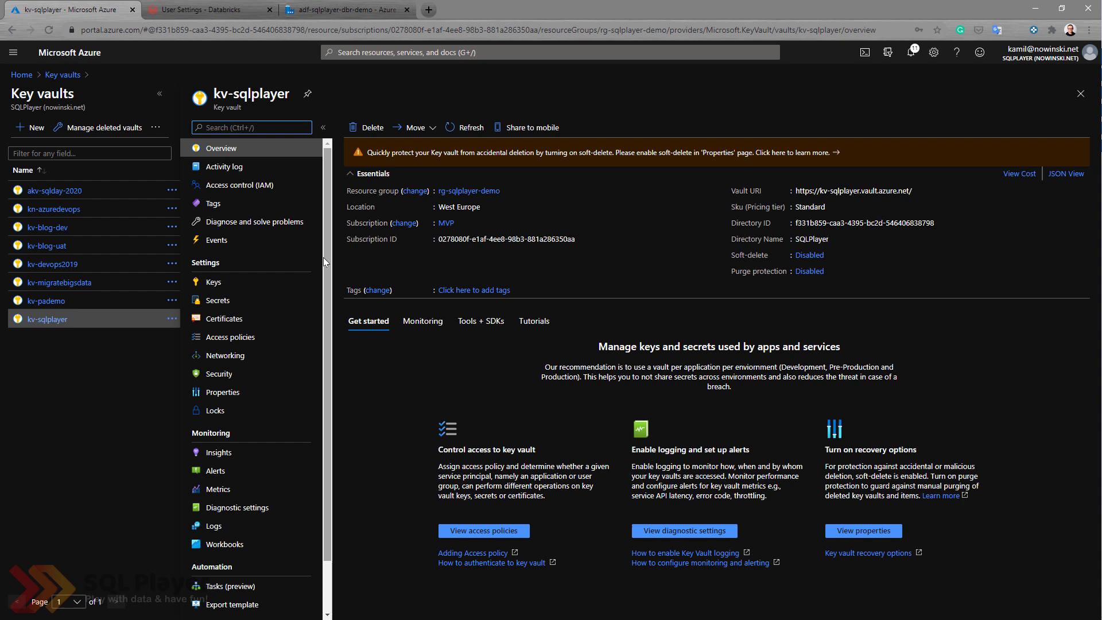
left_click(217, 299)
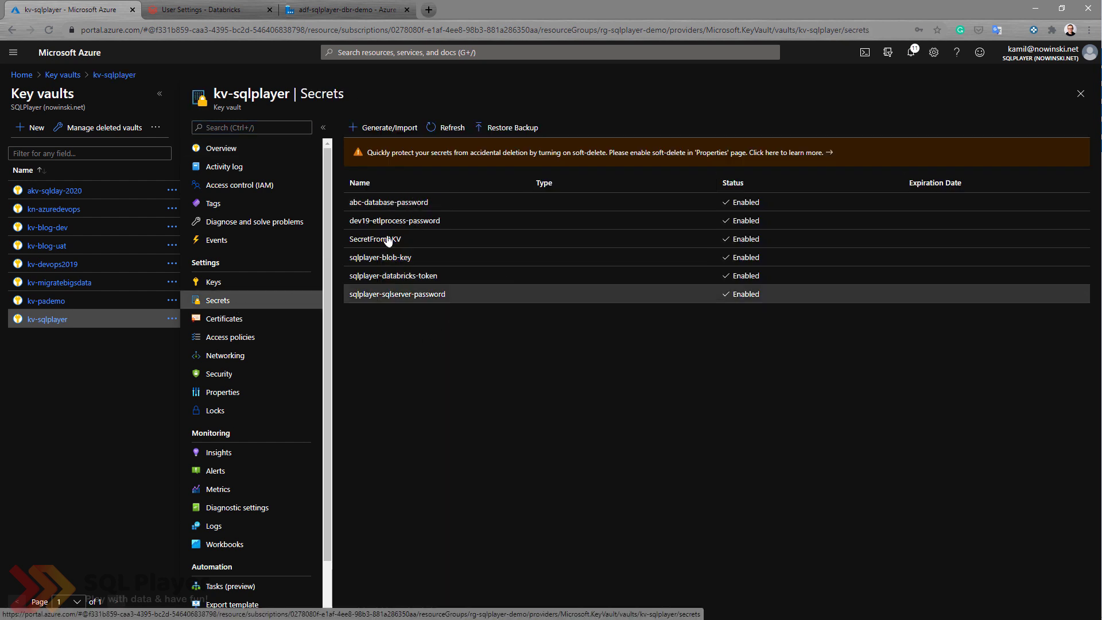
left_click(408, 278)
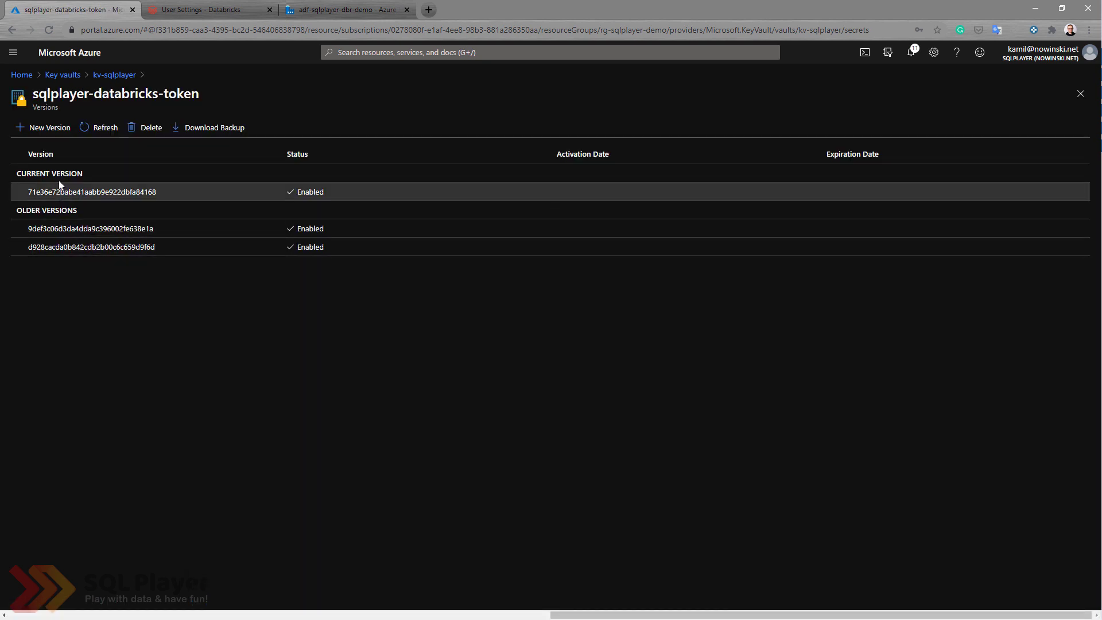
Add a new secret version holding the pasted token, then copy the secret name
left_click(49, 127)
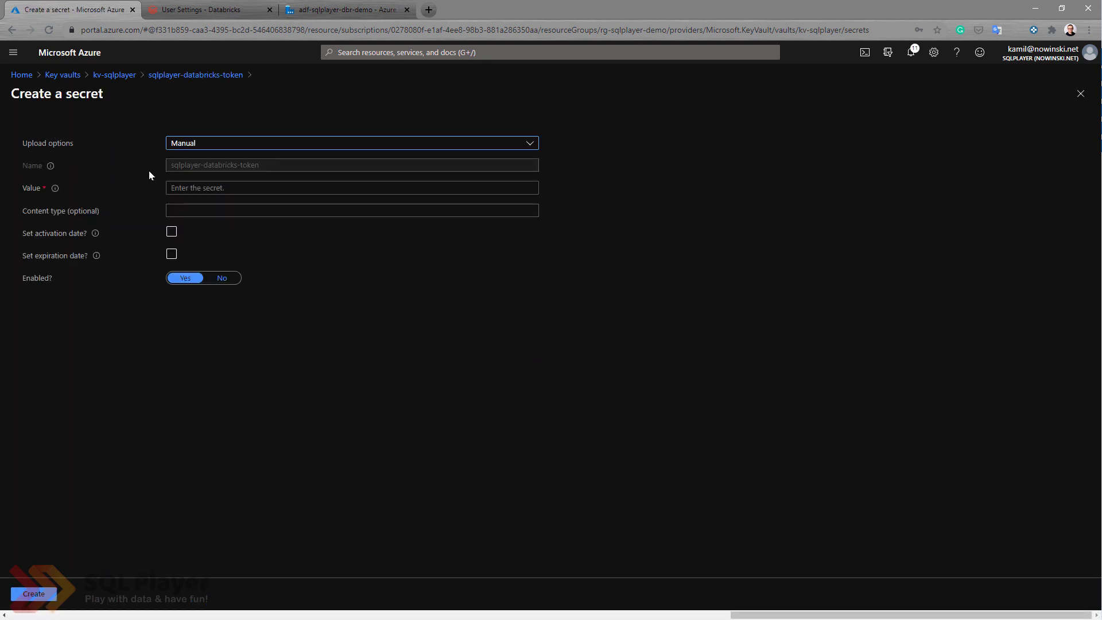
key("Tab")
key("ctrl+v")
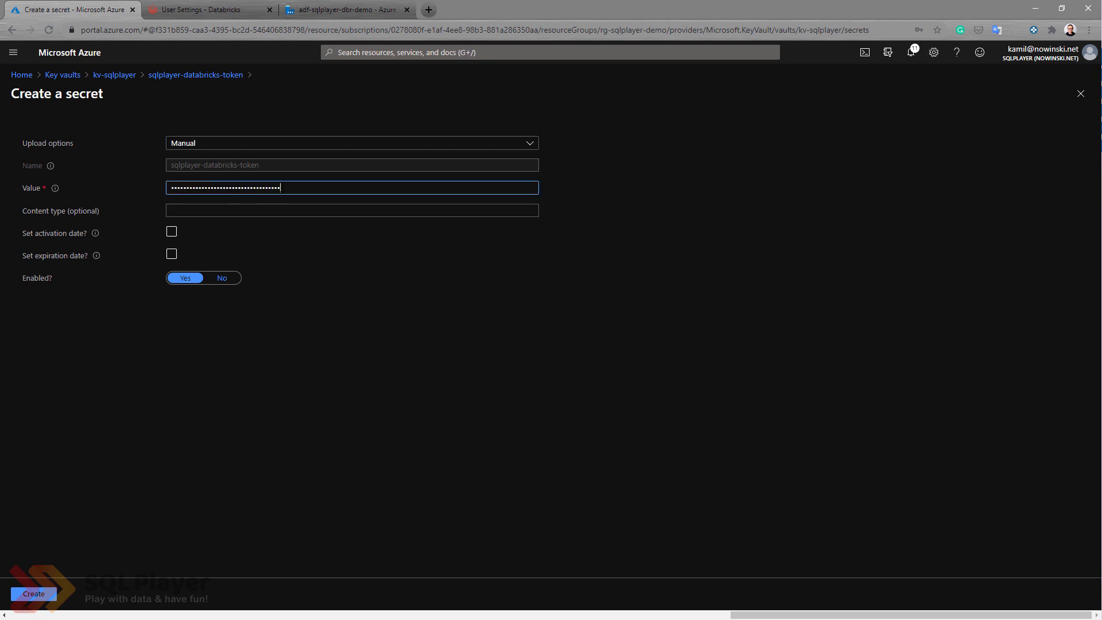
left_click(33, 593)
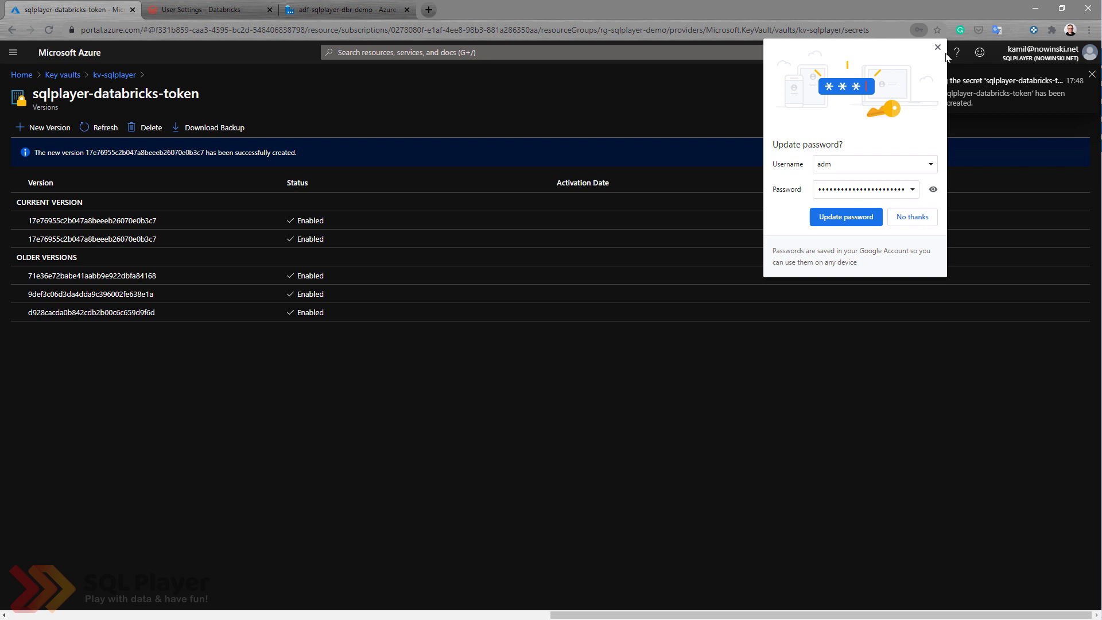
left_click(937, 48)
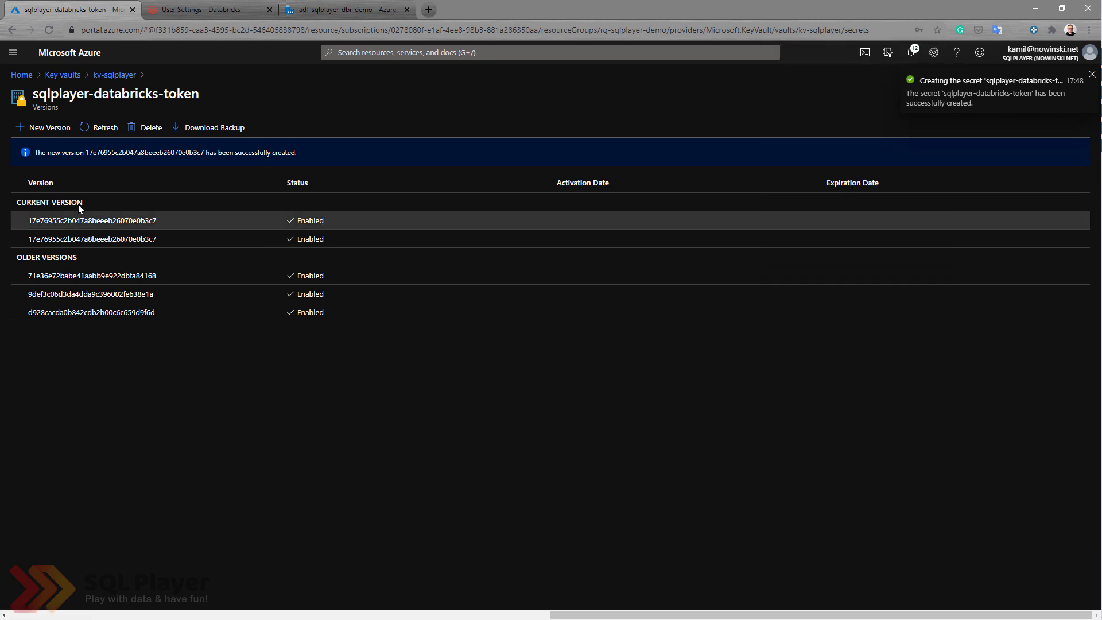
left_click(101, 129)
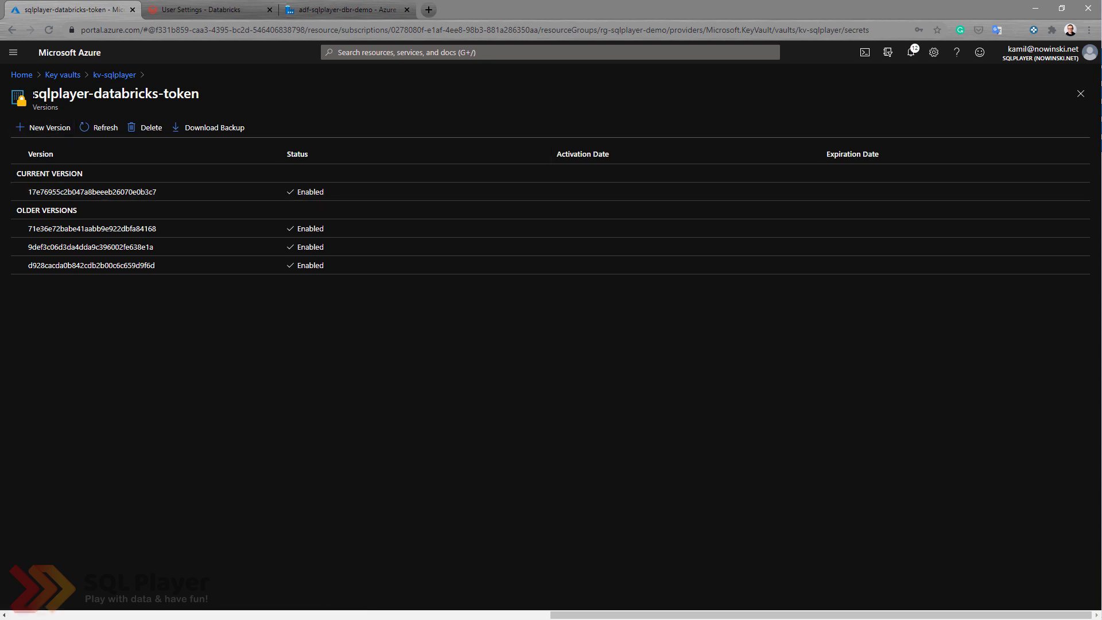
left_click_drag(33, 93, 207, 101)
key("ctrl+c")
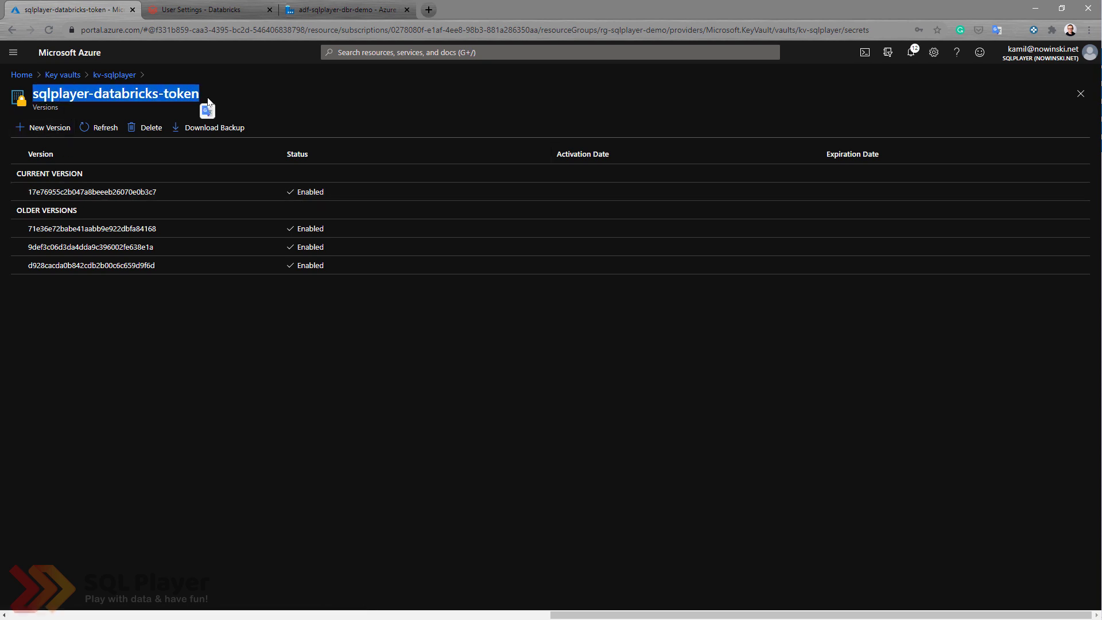
left_click(328, 9)
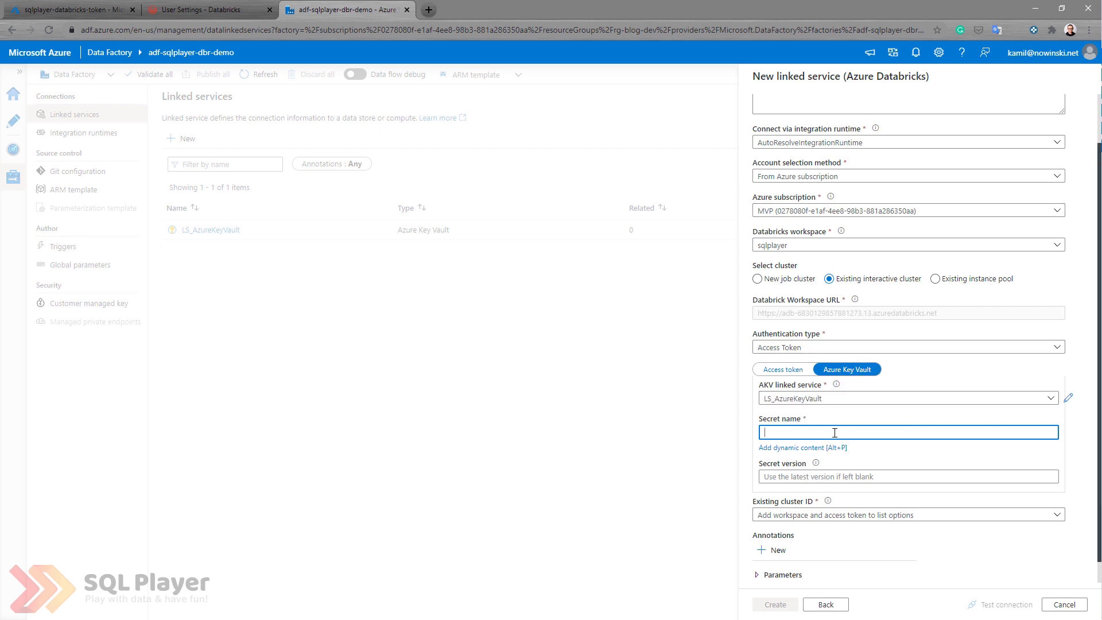
Paste sqlplayer-databricks-token as the secret name and browse the existing clusters list
key("ctrl+v")
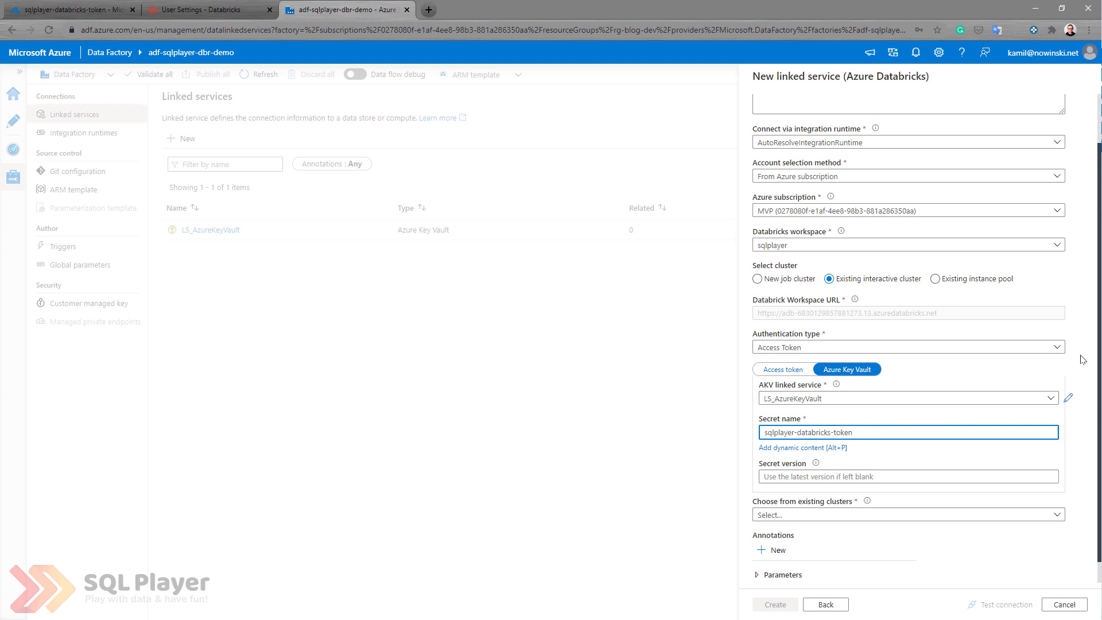
left_click(1058, 515)
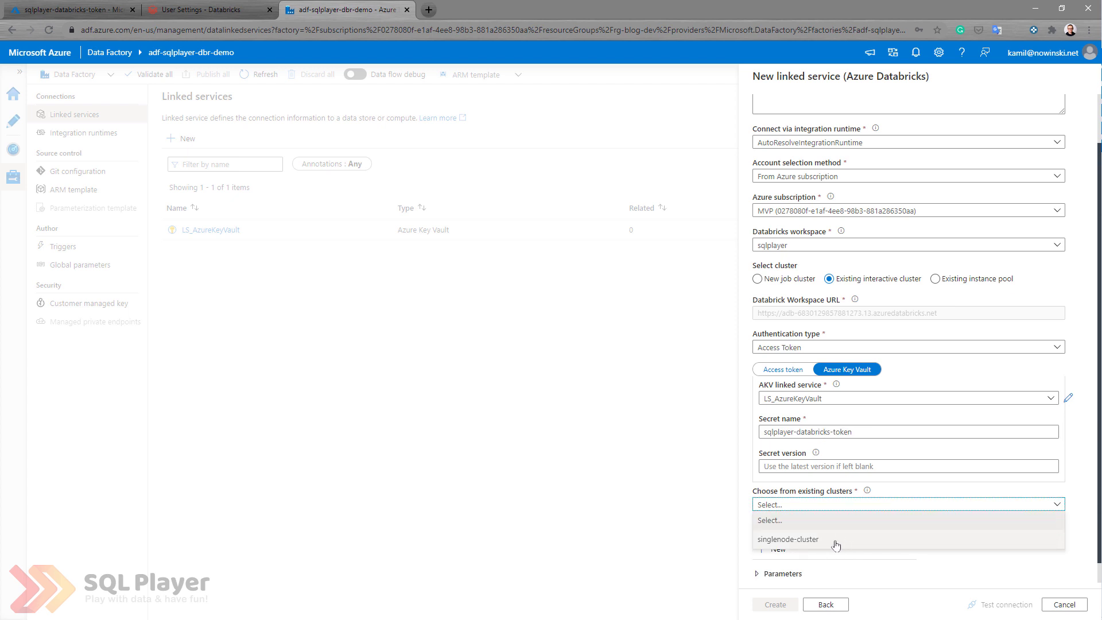
left_click(1073, 497)
left_click(1057, 505)
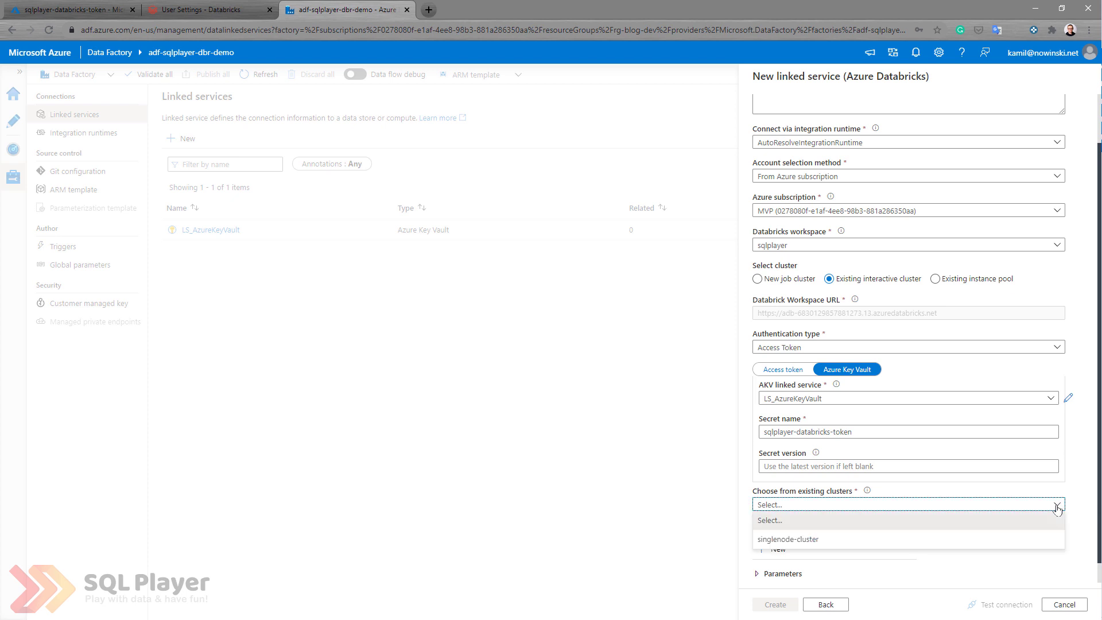
left_click(1057, 508)
left_click(822, 430)
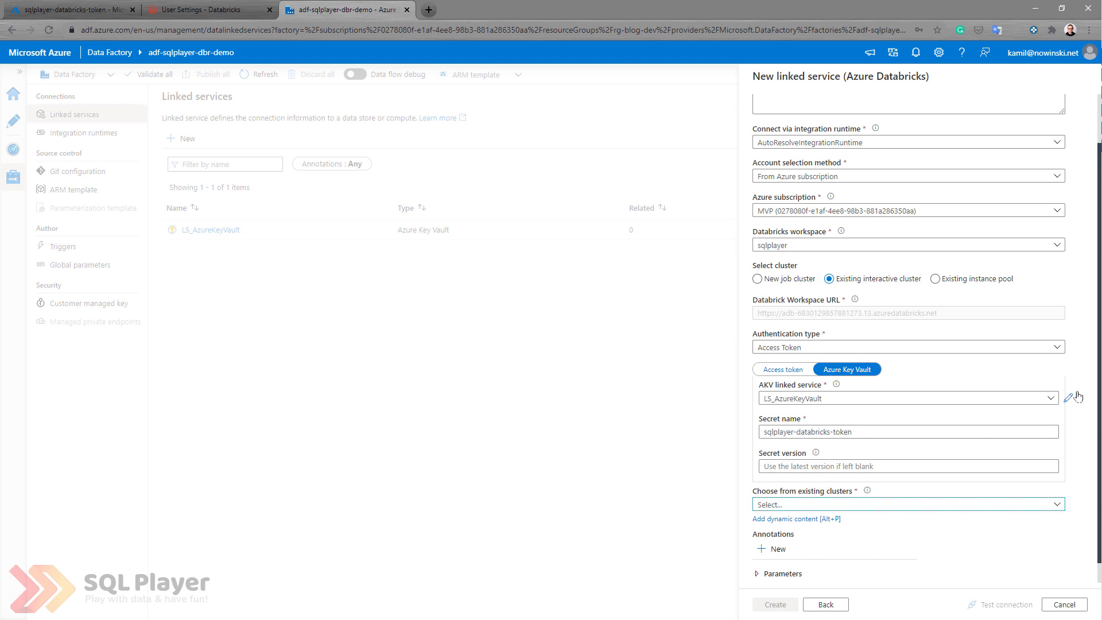
Choose singlenode-cluster, test the connection successfully, and create LS_AzureDatabricks
left_click(1057, 505)
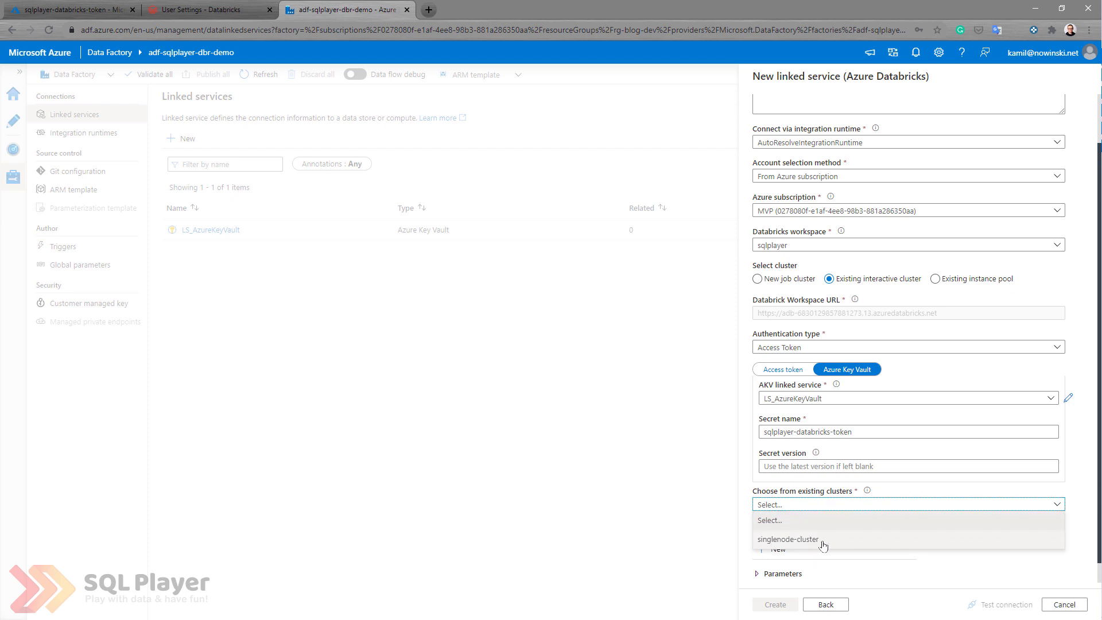
left_click(788, 539)
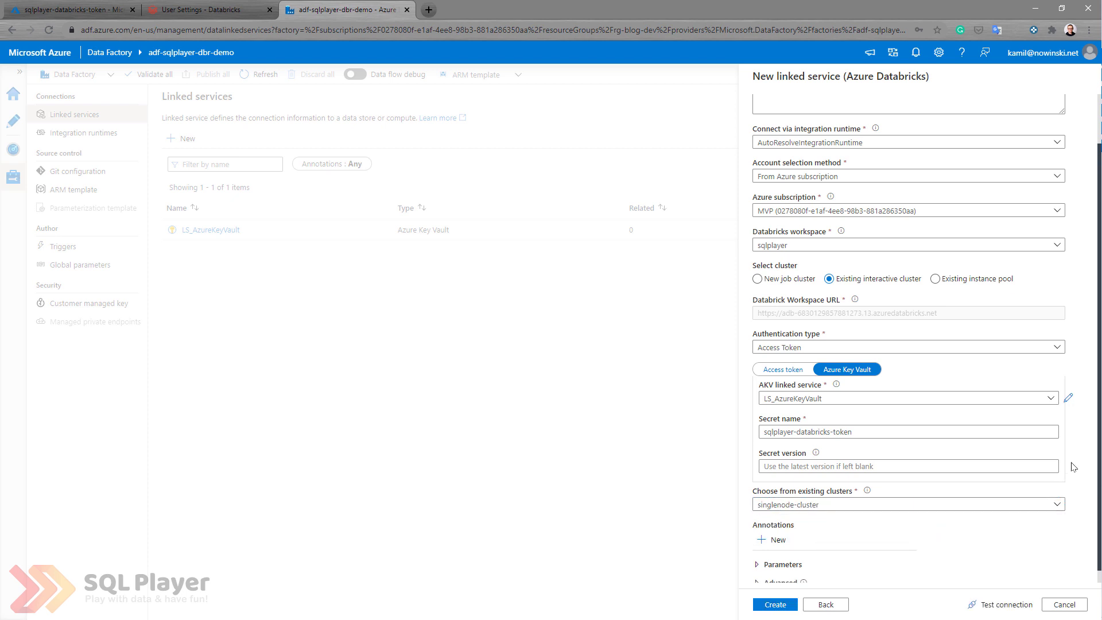
scroll(981, 482, "down", 1)
left_click(983, 605)
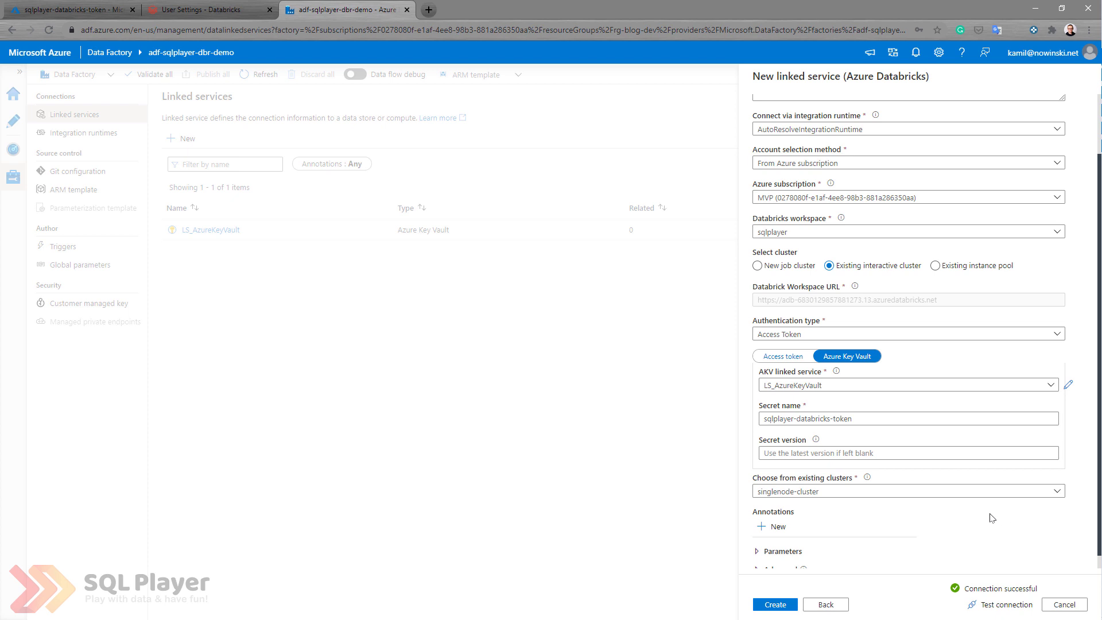
left_click(775, 604)
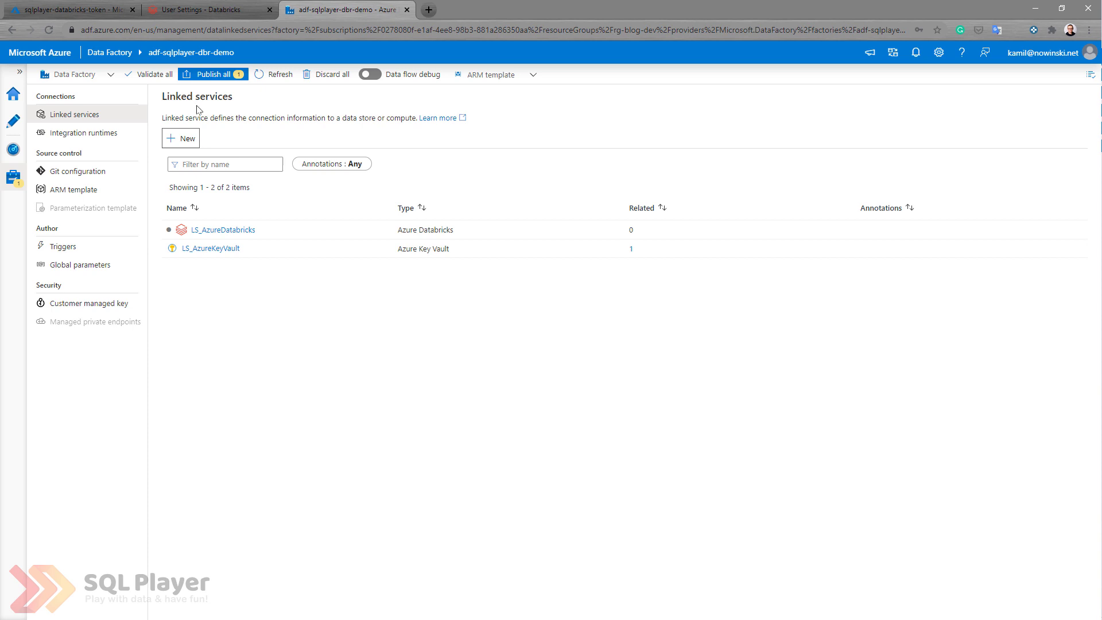
Publish all changes, confirming the pending LS_AzureDatabricks linked service
left_click(207, 74)
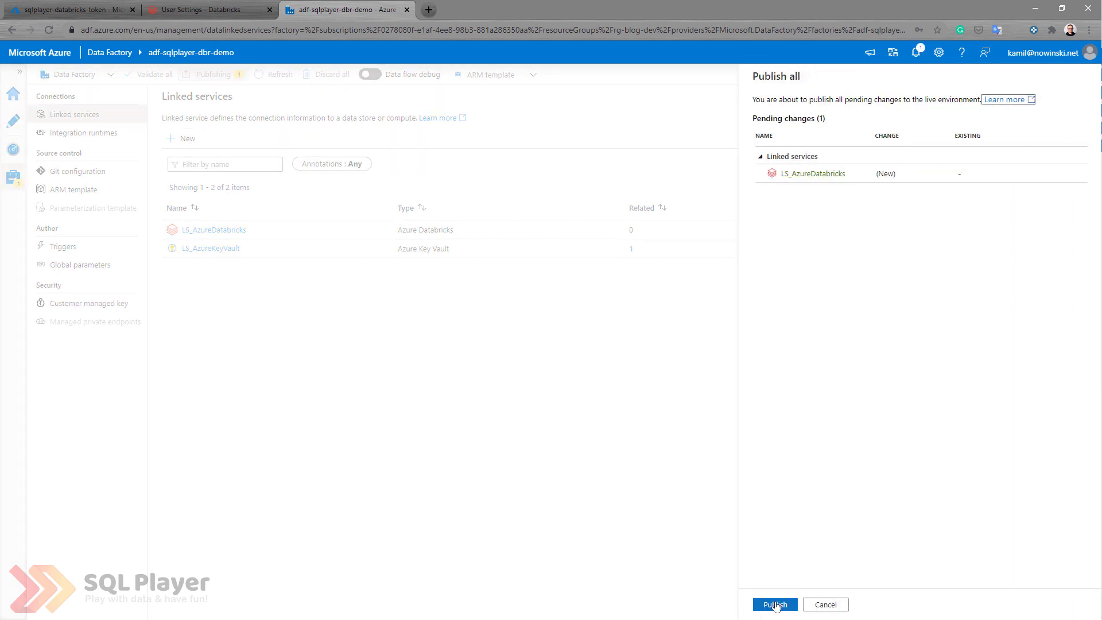
left_click(775, 605)
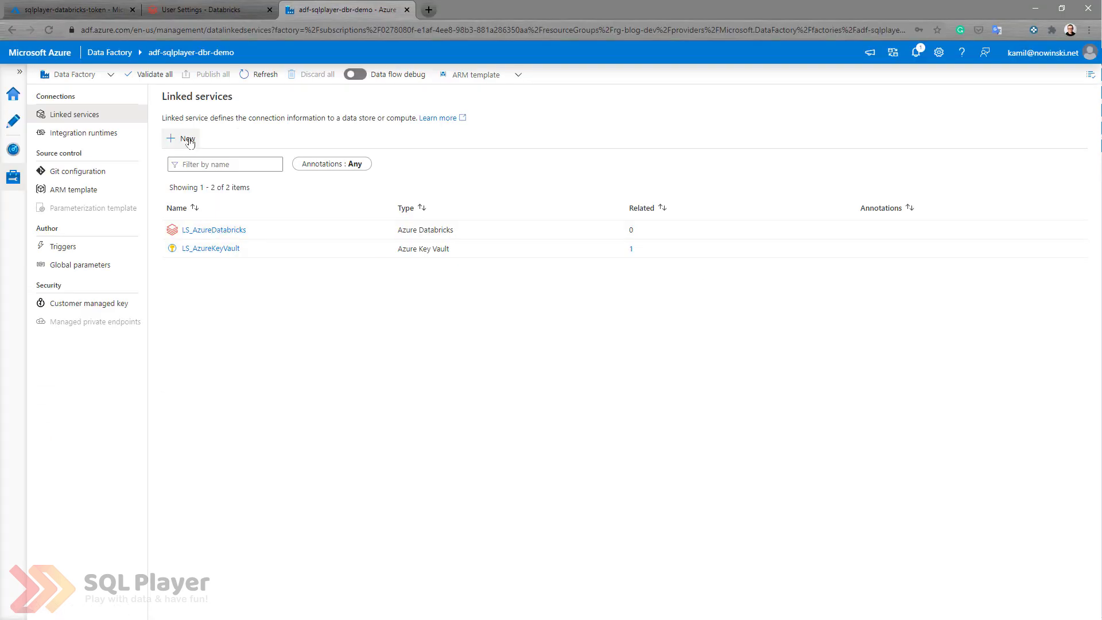
Start another new Azure Databricks linked service from the Compute types
left_click(184, 139)
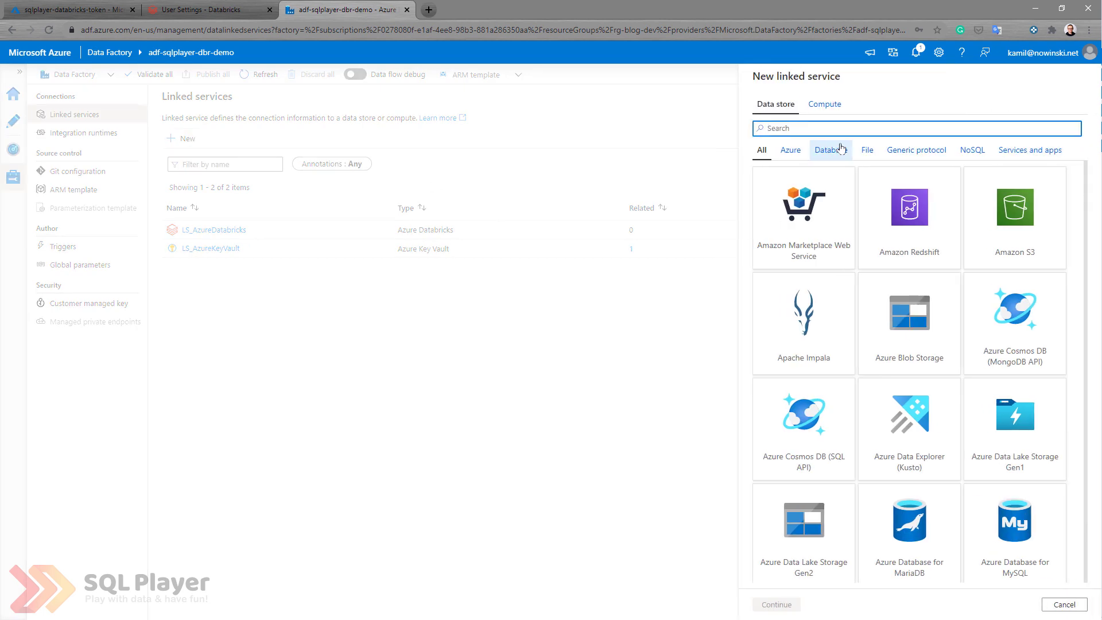
left_click(826, 103)
left_click(1014, 192)
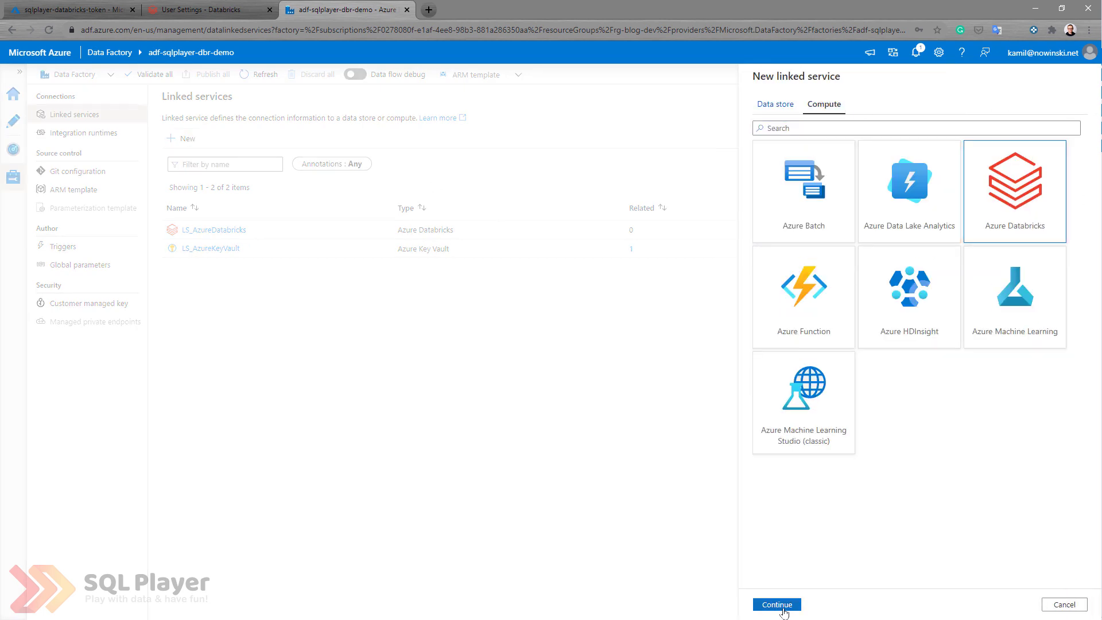
left_click(776, 604)
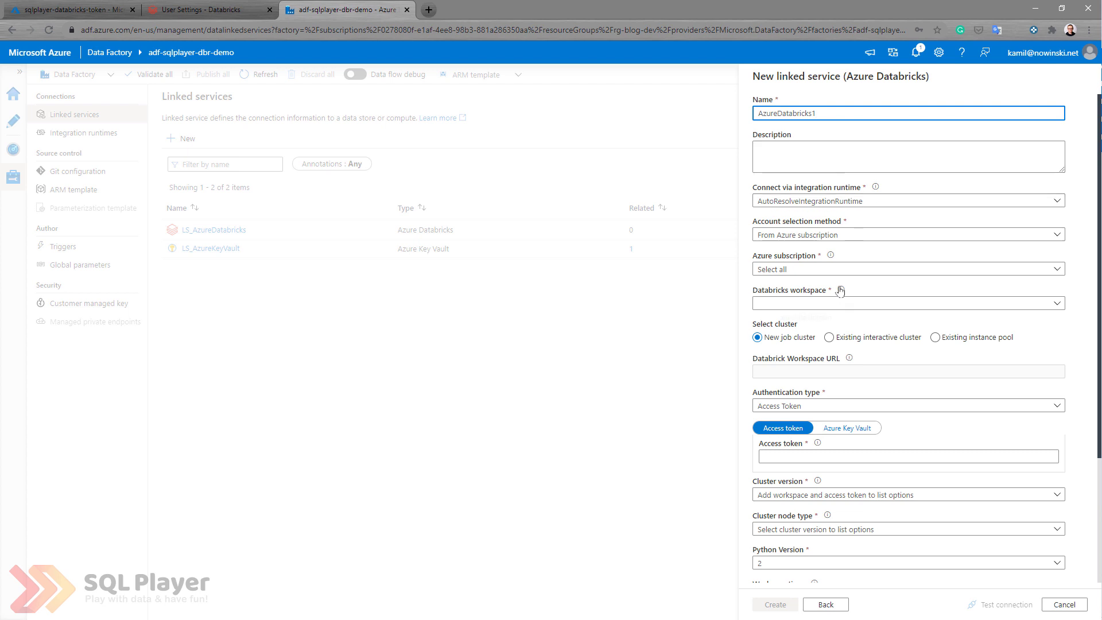
Select the MVP subscription, sqlplayer workspace and an existing interactive cluster
left_click(908, 269)
left_click(831, 319)
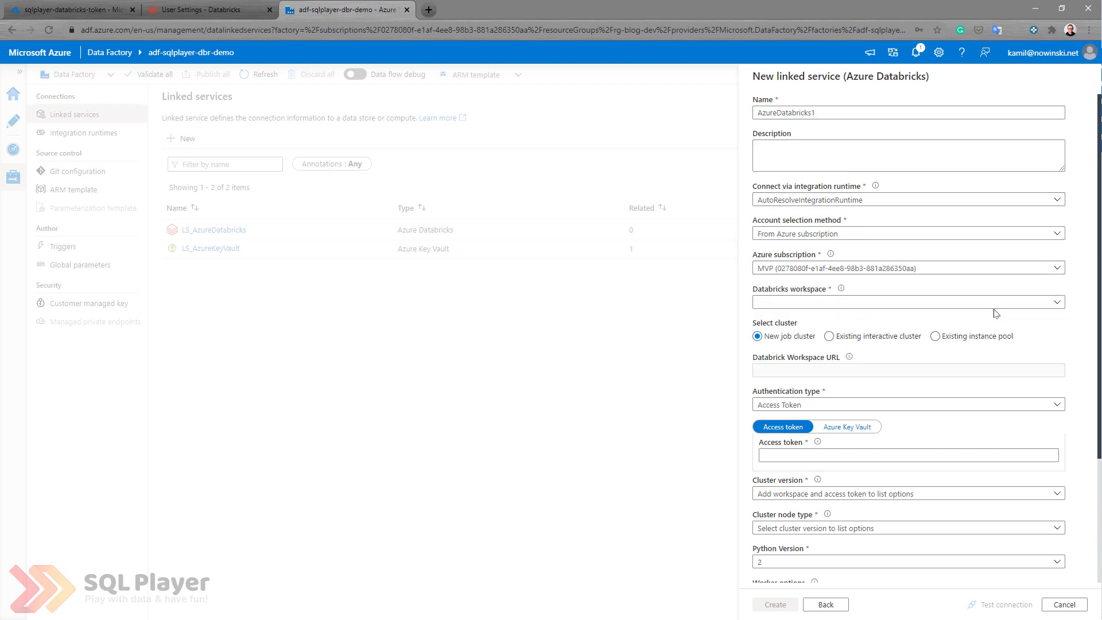
left_click(1050, 302)
left_click(800, 343)
left_click(828, 336)
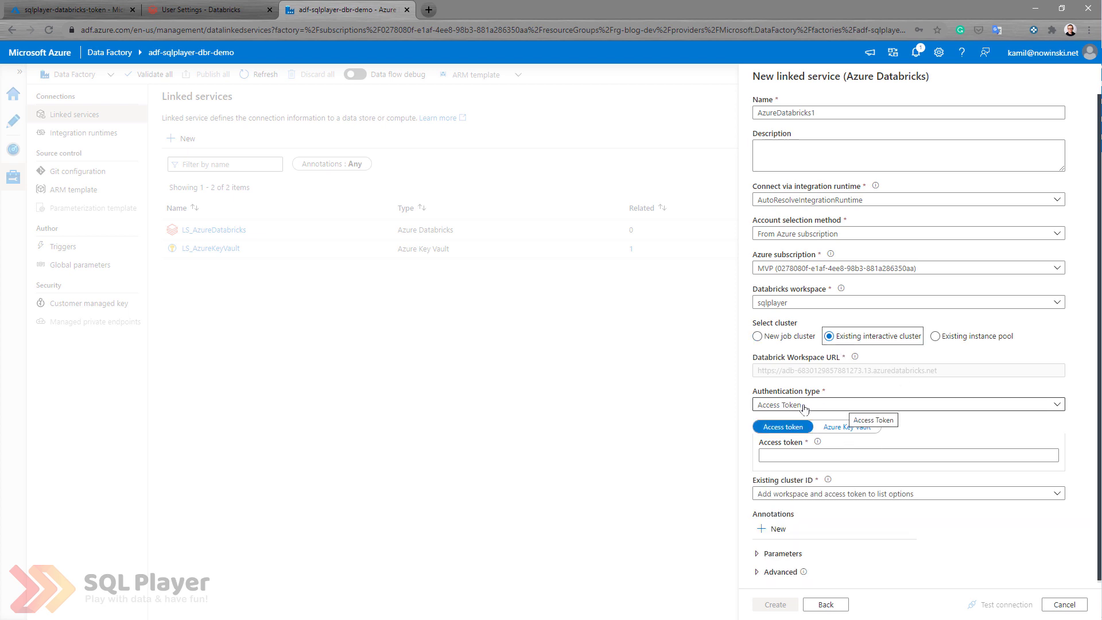
Use managed service identity authentication and copy the identity name adf-sqlplayer-dbr-demo
left_click(804, 404)
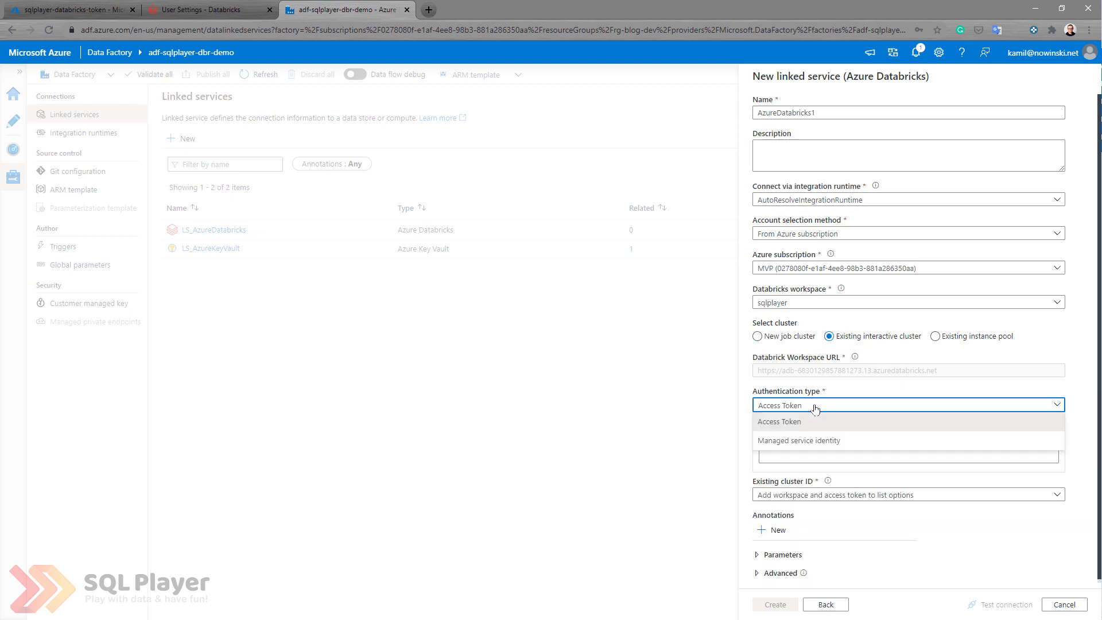
left_click(835, 442)
scroll(916, 353, "down", 1)
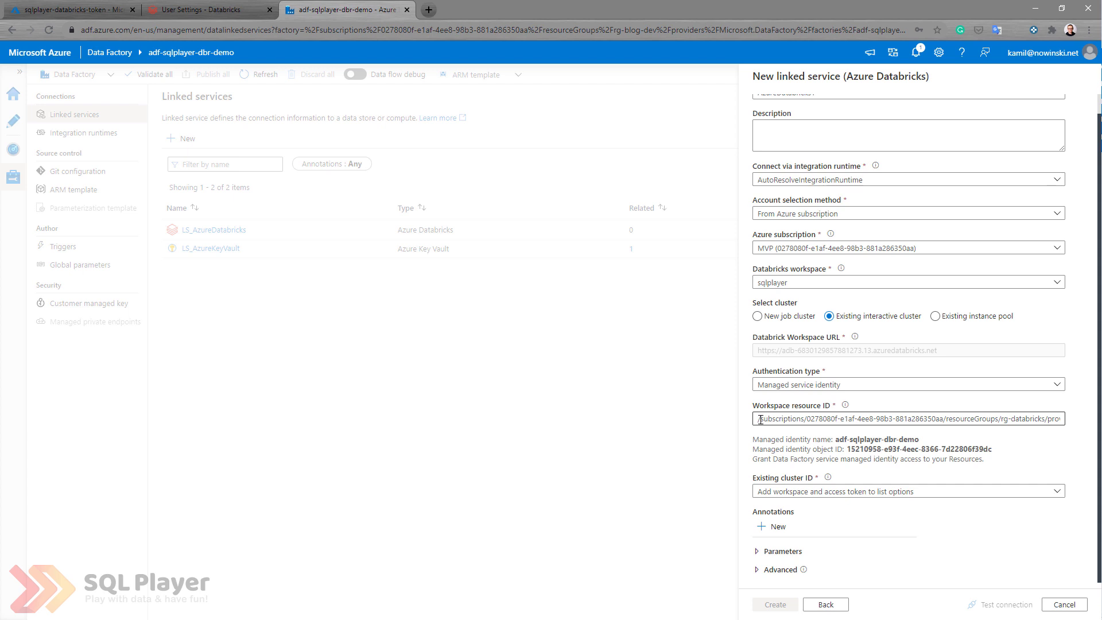
left_click_drag(760, 419, 929, 419)
key("Home")
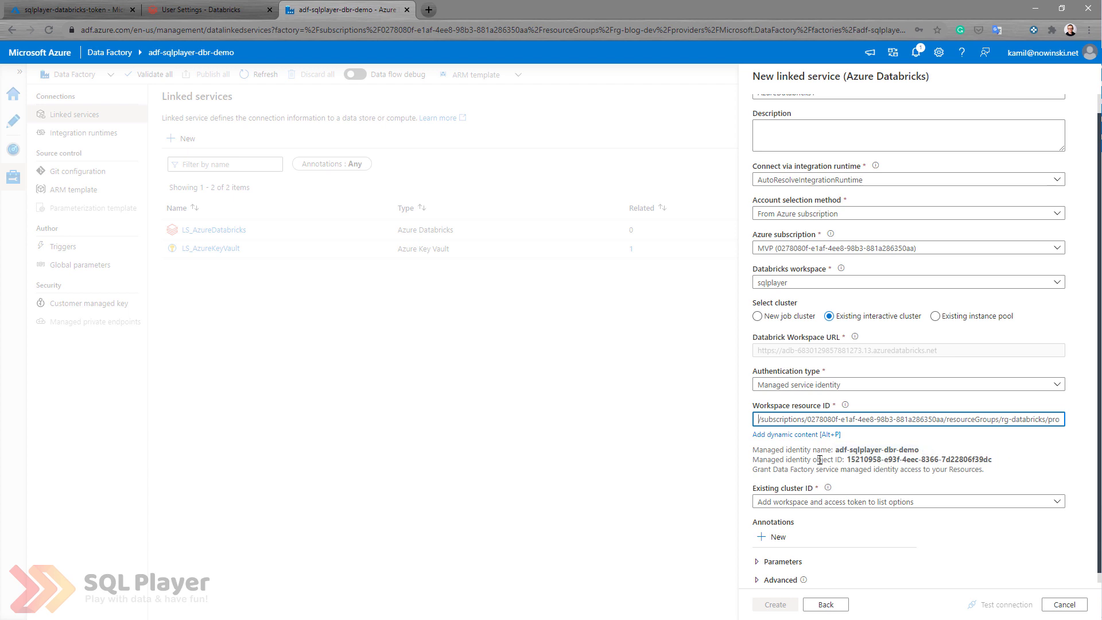
left_click(1057, 502)
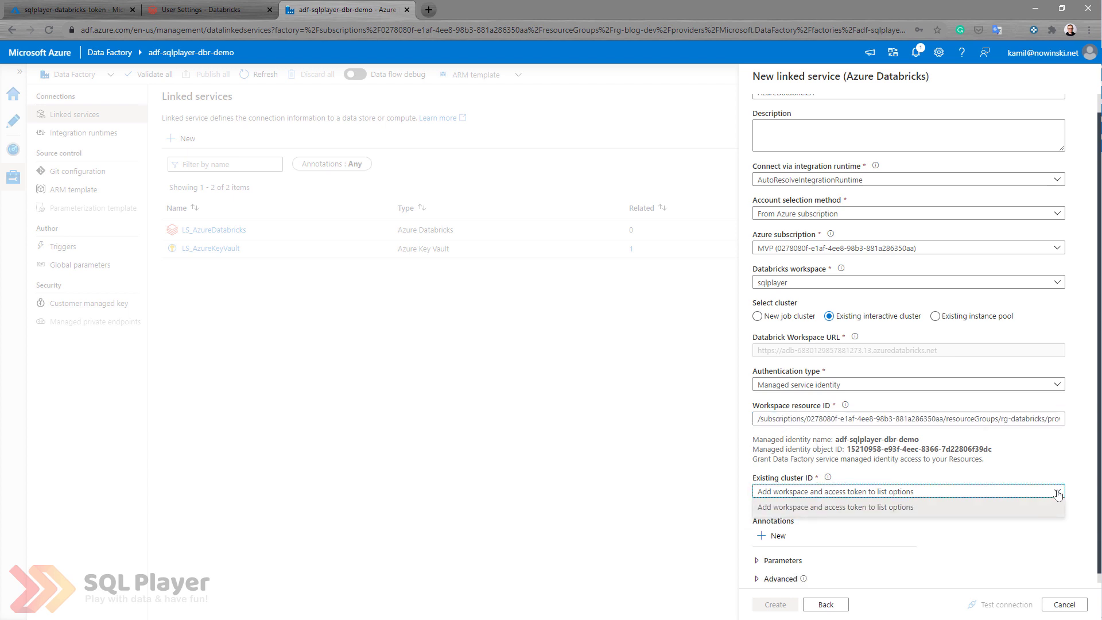
left_click(1058, 502)
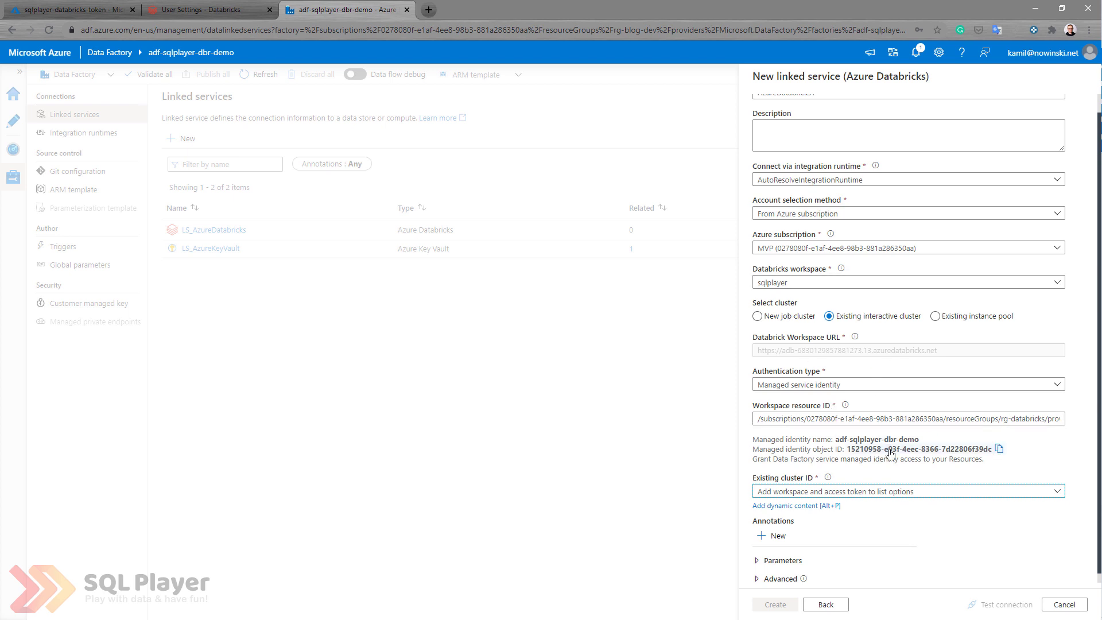
scroll(891, 454, "down", 1)
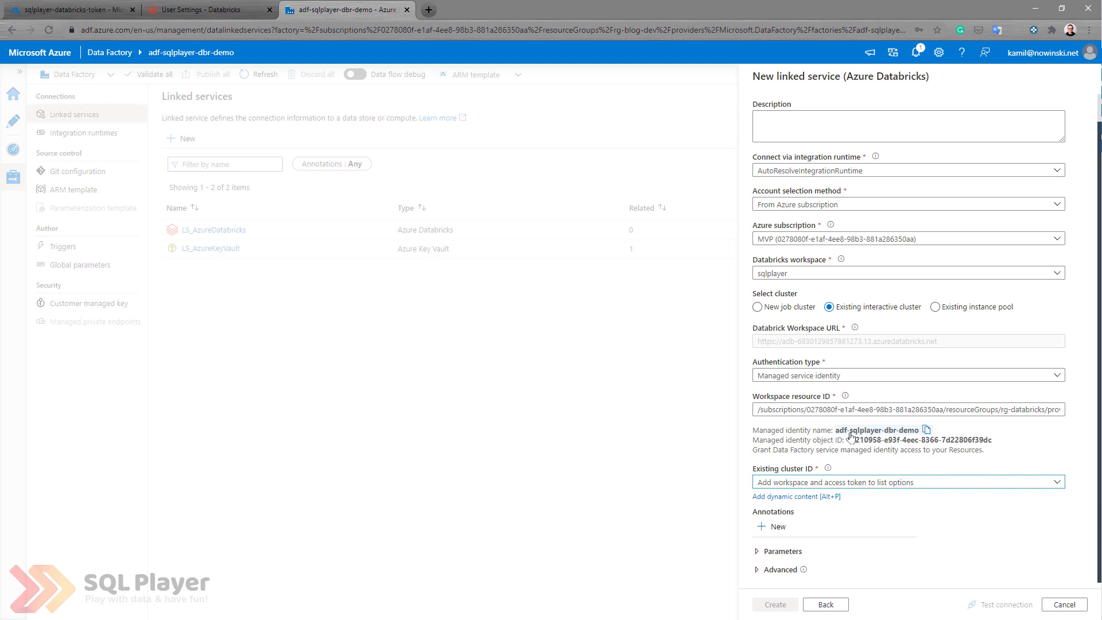
mouse_move(876, 440)
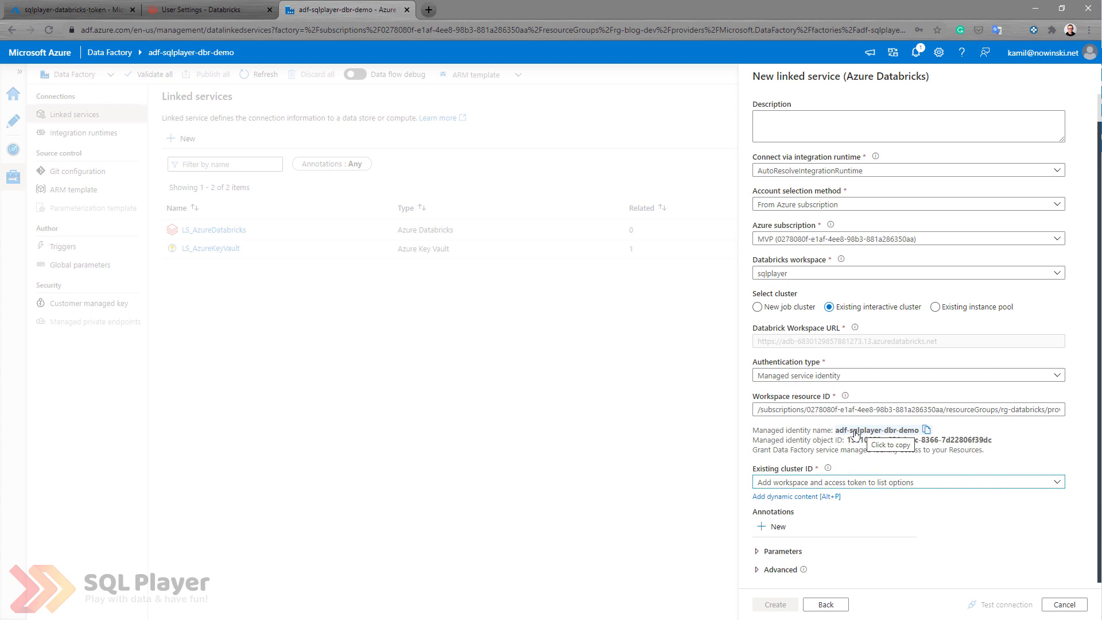
left_click(925, 430)
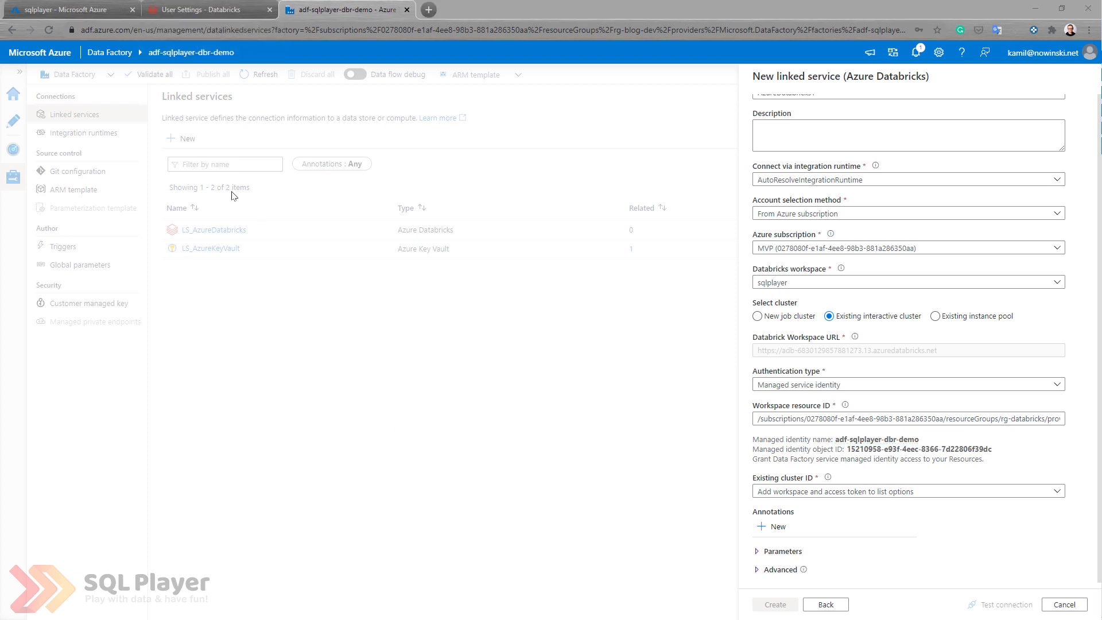
Switch from the Databricks User Settings tab to the sqlplayer Azure Databricks overview
left_click(204, 9)
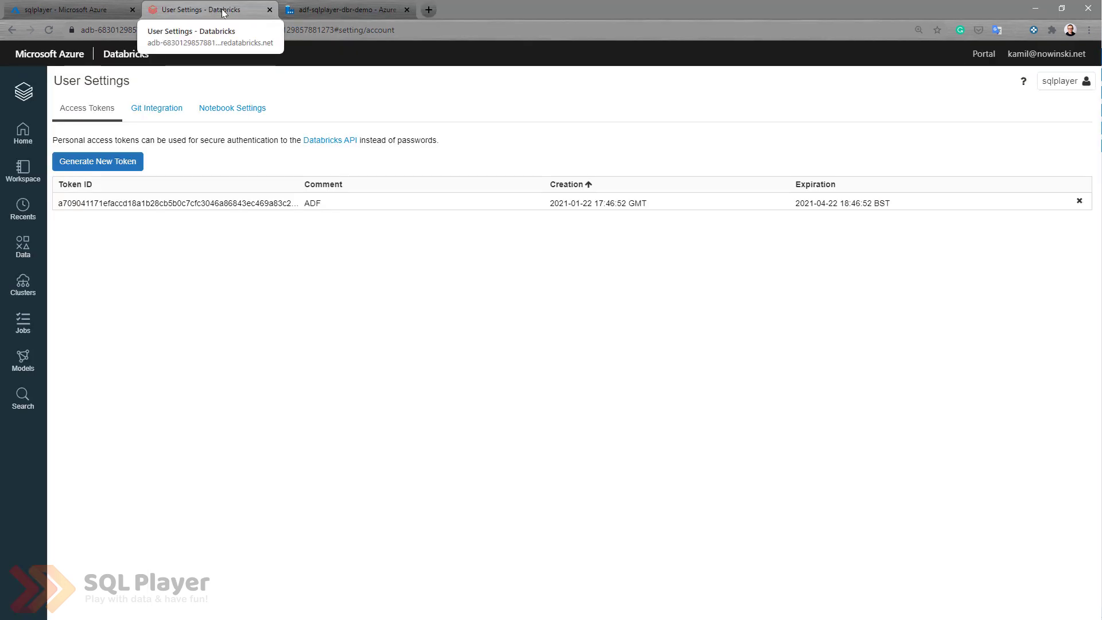
left_click(89, 12)
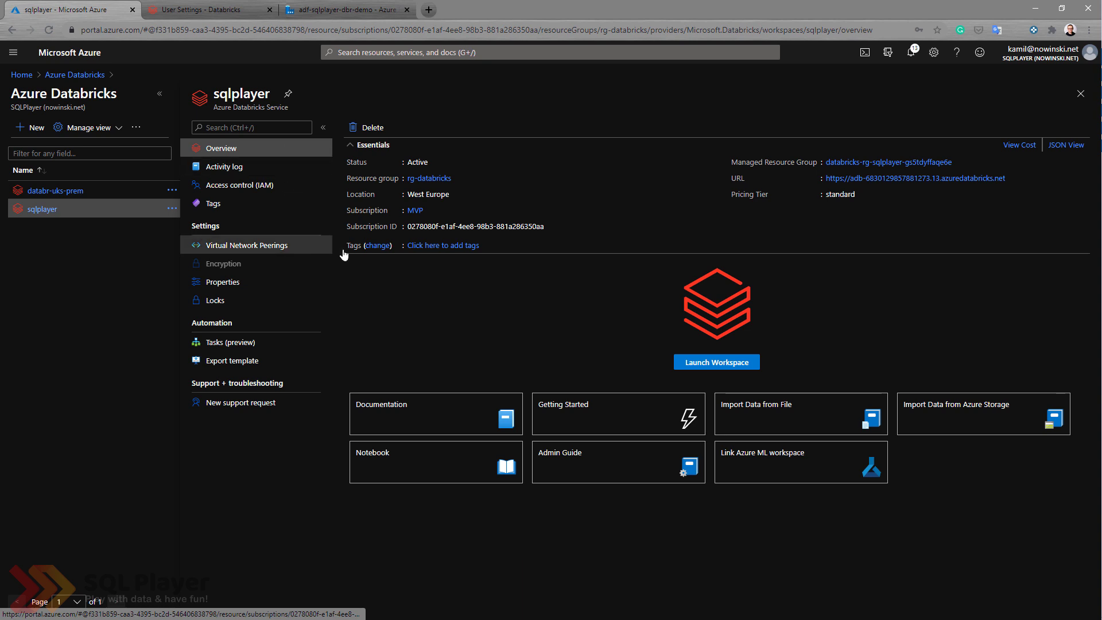
Add a Contributor role assignment for adf-sqlplayer-dbr-demo in sqlplayer's Access control and save it
left_click(241, 189)
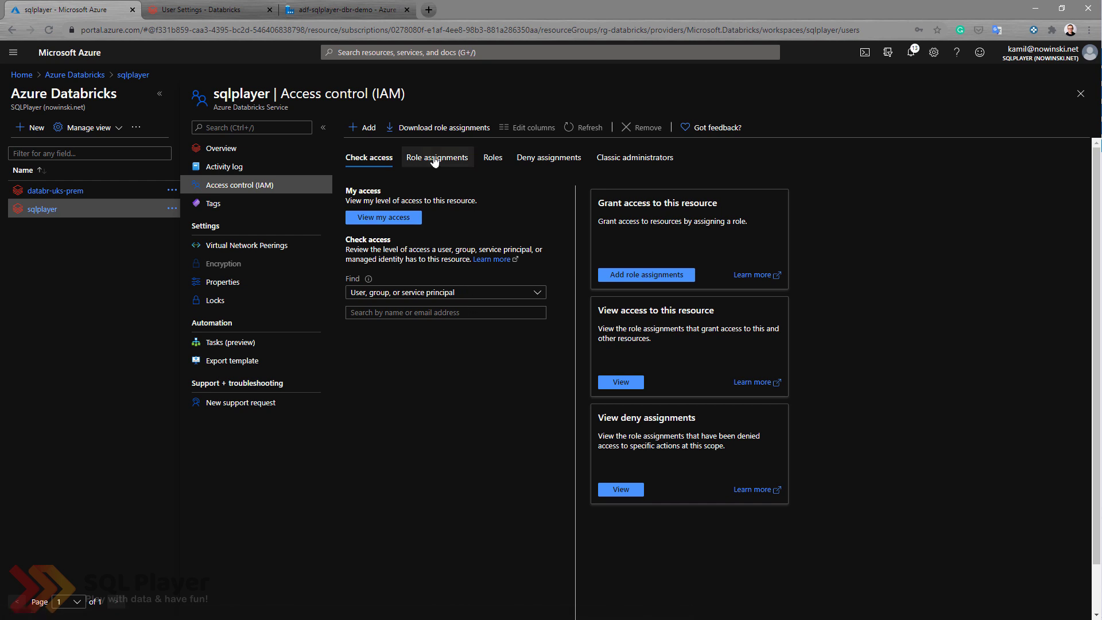
left_click(368, 128)
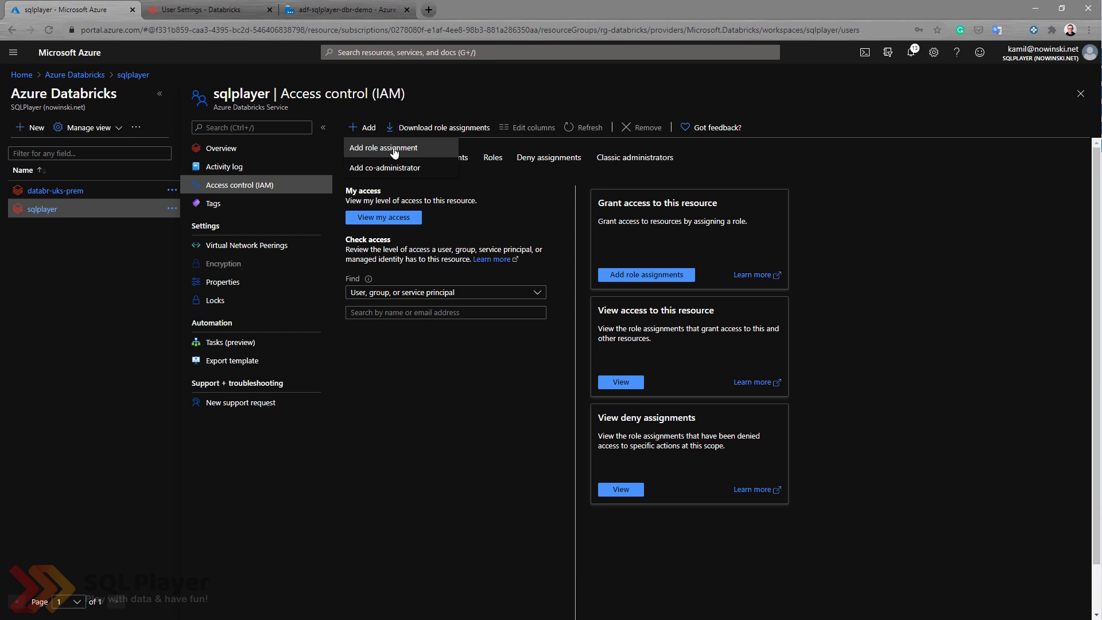
left_click(383, 148)
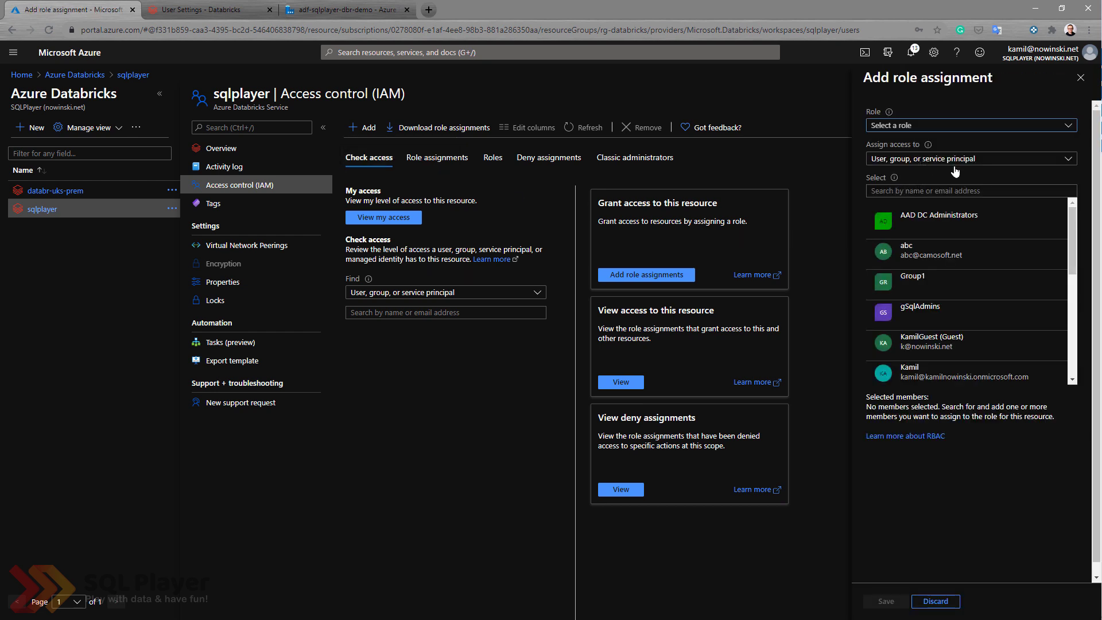
type("adf-sqlplayer-dbr-demo")
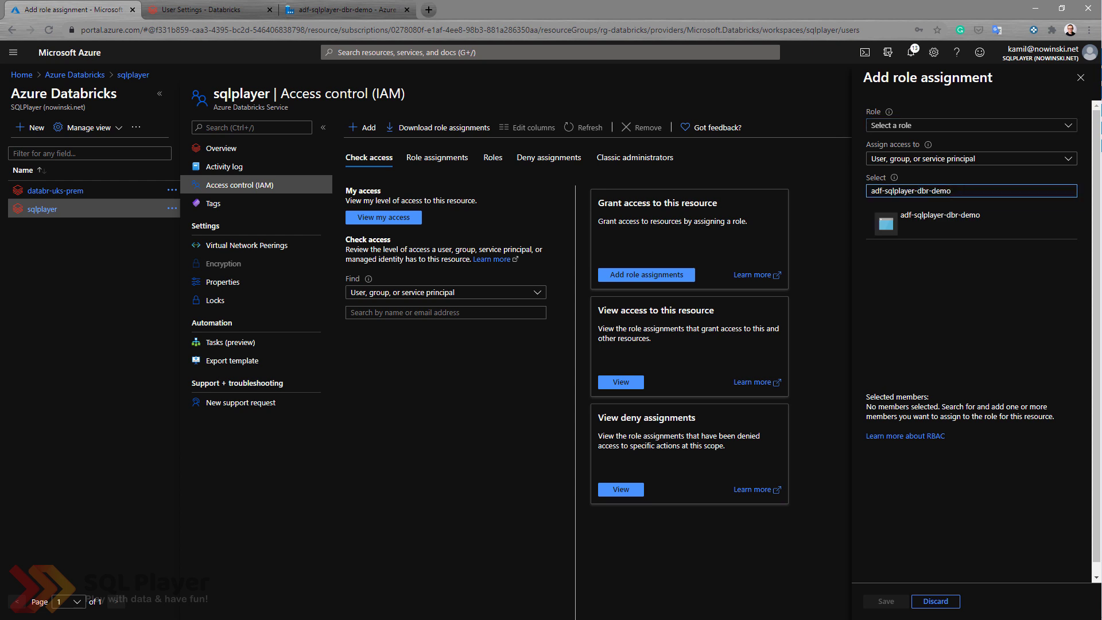
left_click(945, 223)
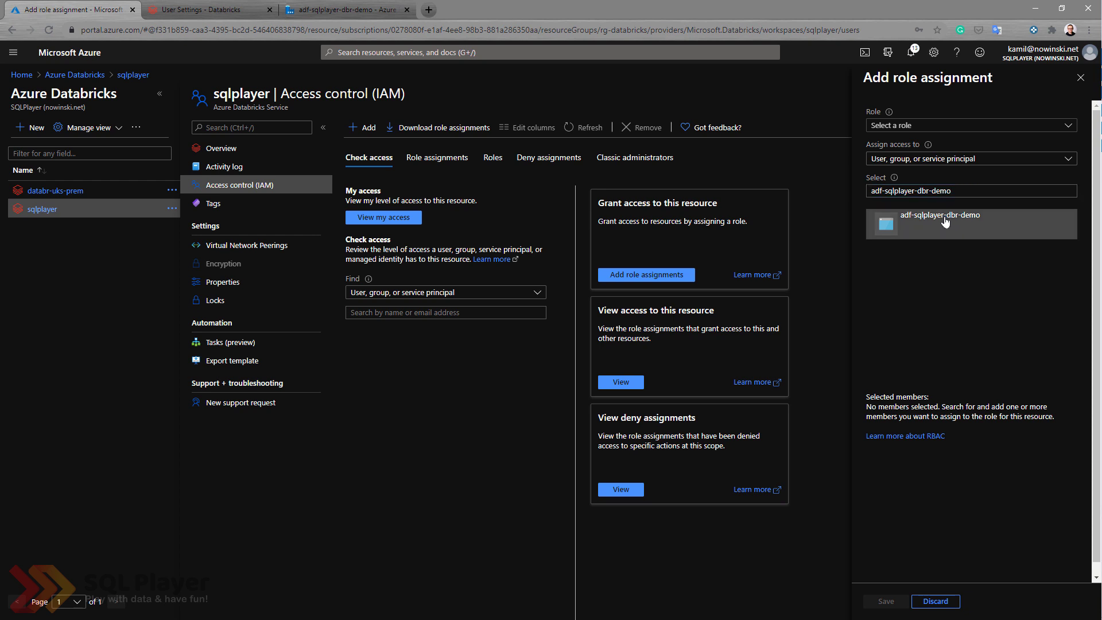
left_click(1010, 125)
left_click(892, 180)
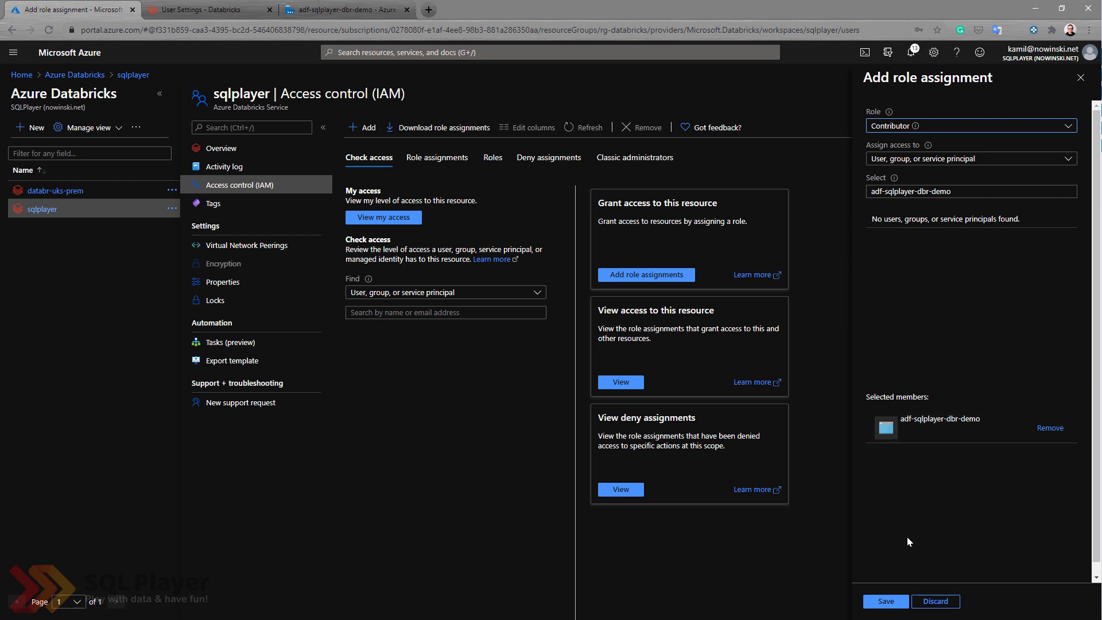
left_click(885, 601)
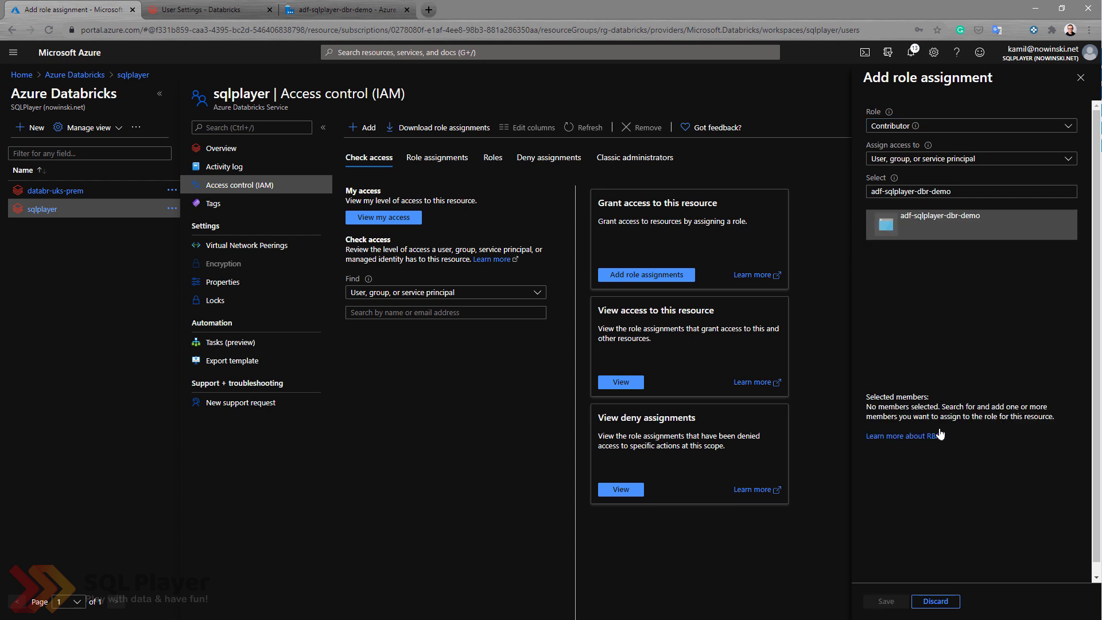
left_click(952, 225)
left_click(885, 601)
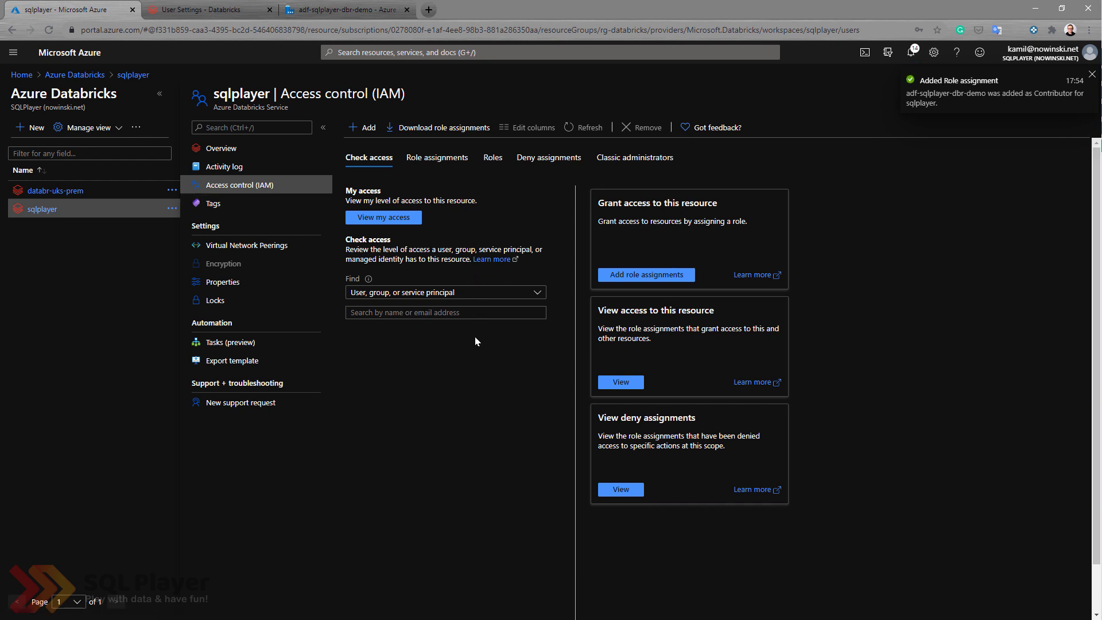
Filter sqlplayer's Role assignments by 'adf' to show the adf-sqlplayer-dbr-demo Contributor entry
left_click(435, 158)
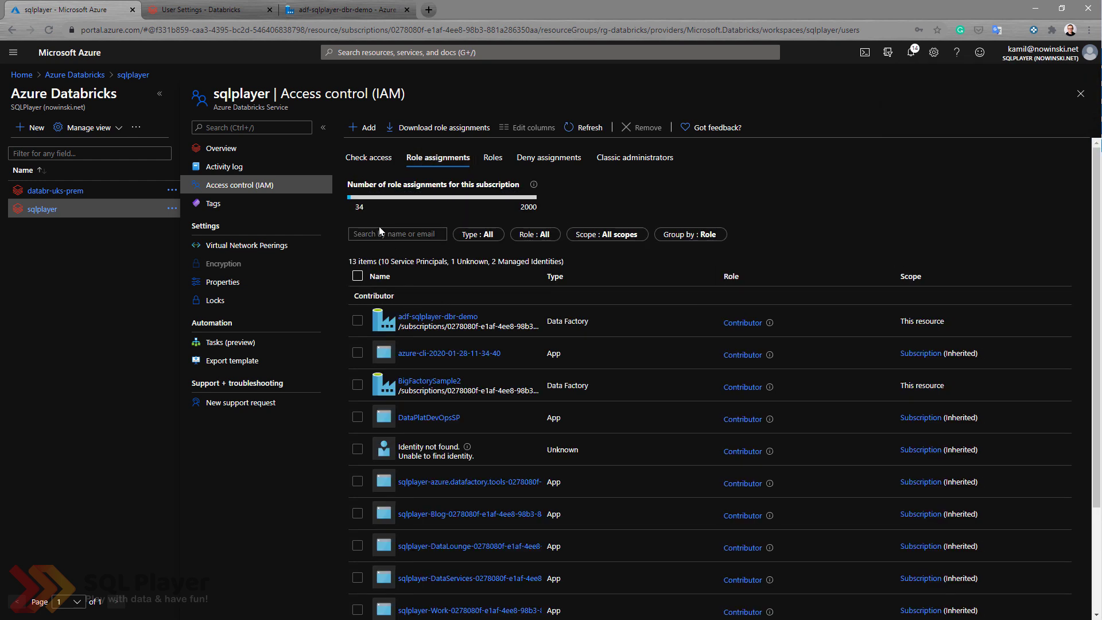
left_click(399, 234)
type("adf")
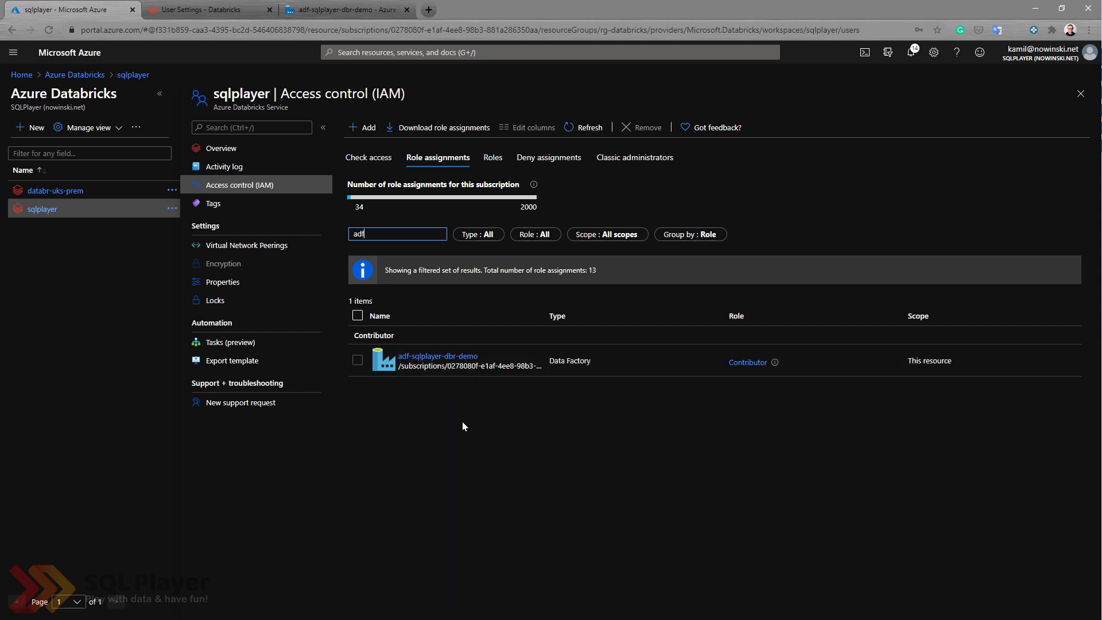
Back in Data Factory, re-enter the Workspace resource ID in the linked service form
left_click(318, 11)
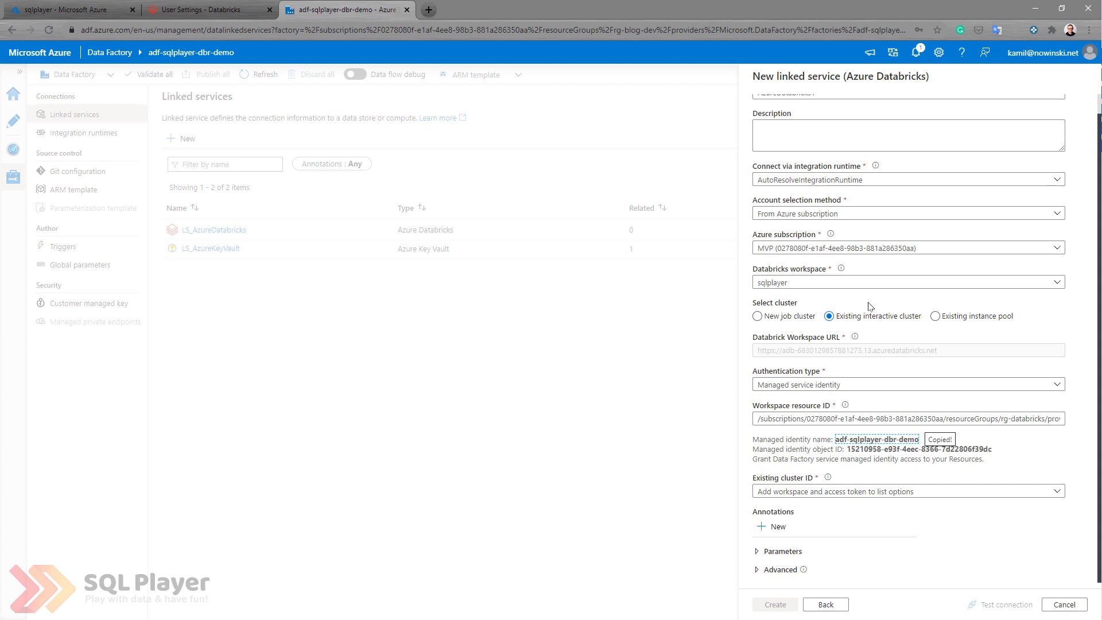
left_click(975, 418)
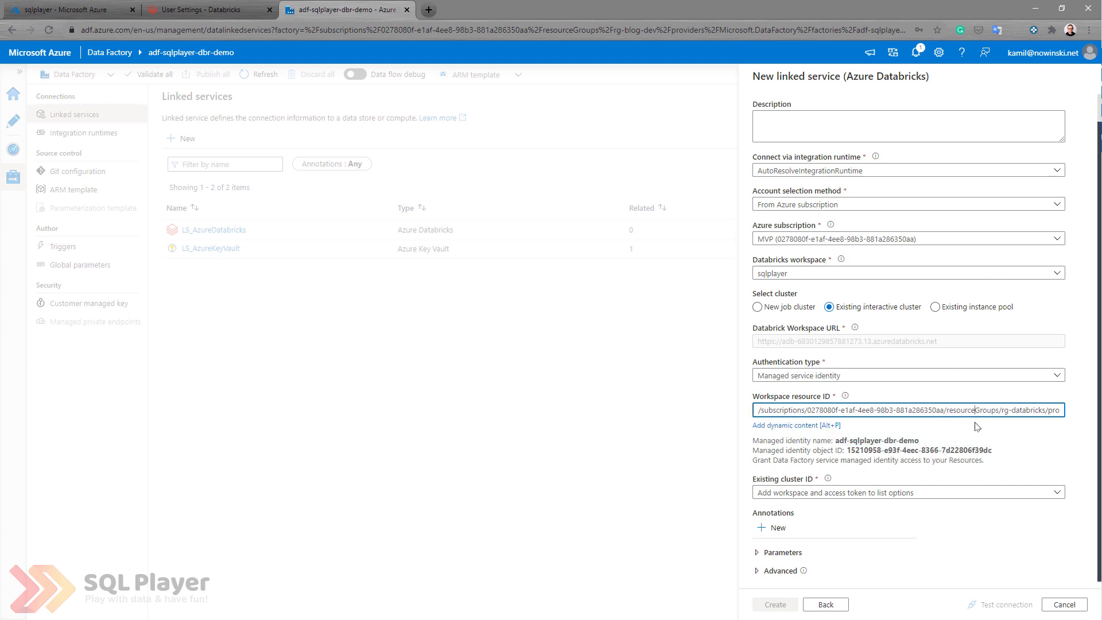
key("ctrl+a")
key("ctrl+v")
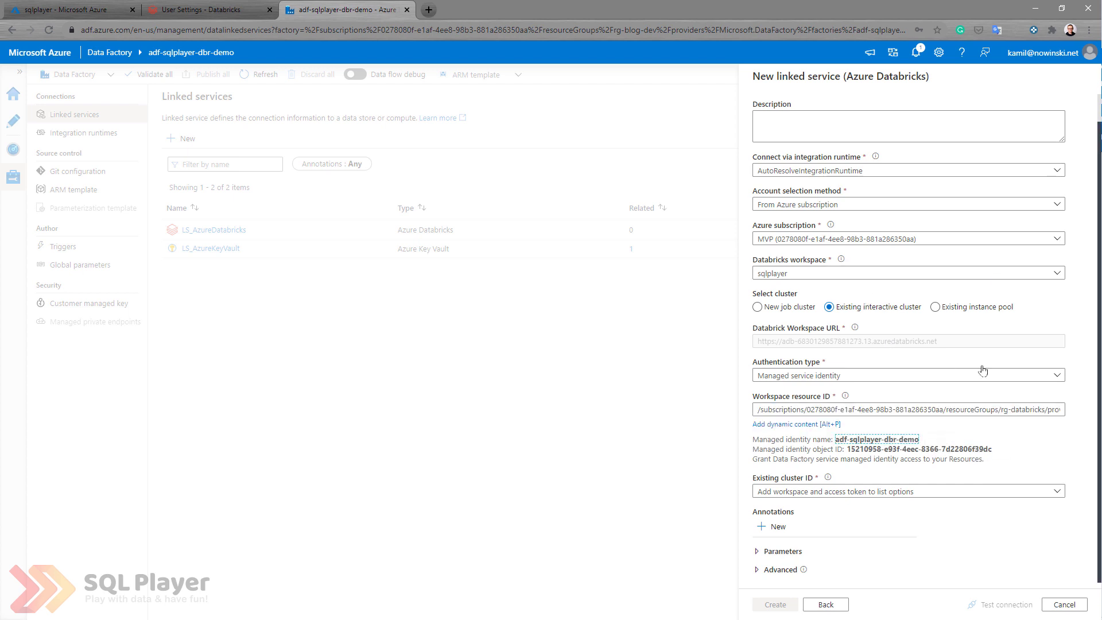
key("Tab")
left_click(975, 418)
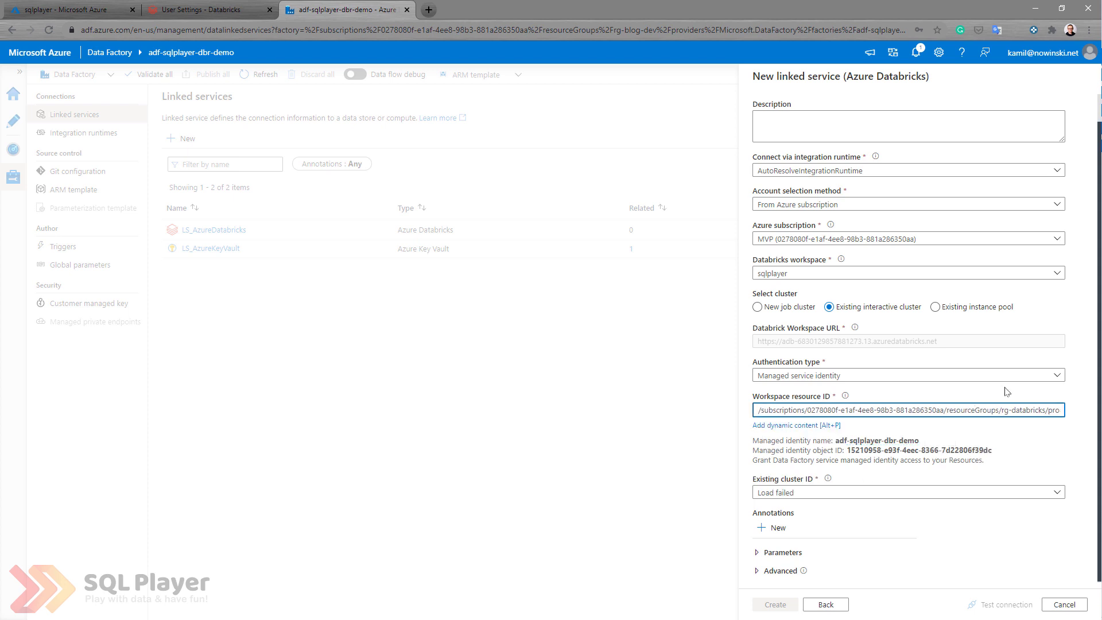
key("End")
key("Tab")
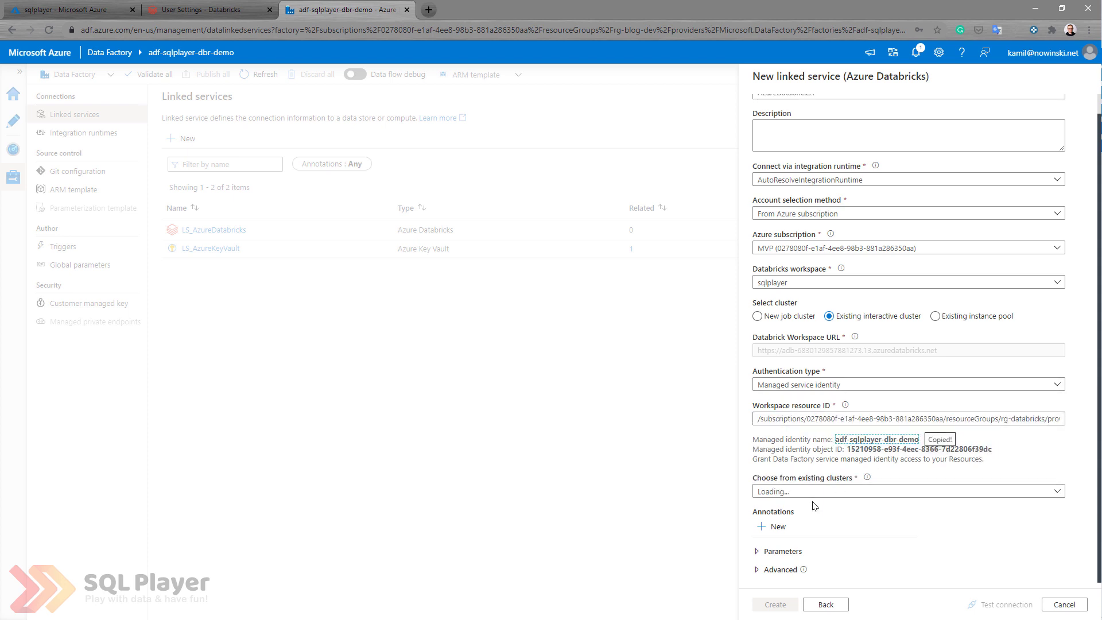
Select singlenode-cluster, test the connection successfully, and create AzureDatabricks1
left_click(1058, 491)
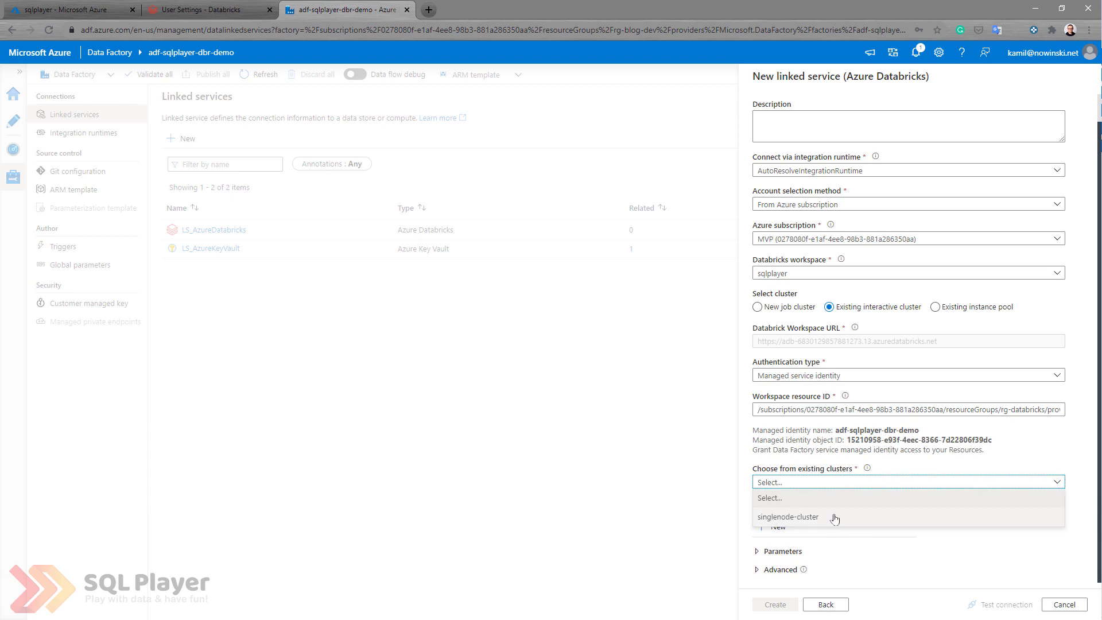
left_click(815, 520)
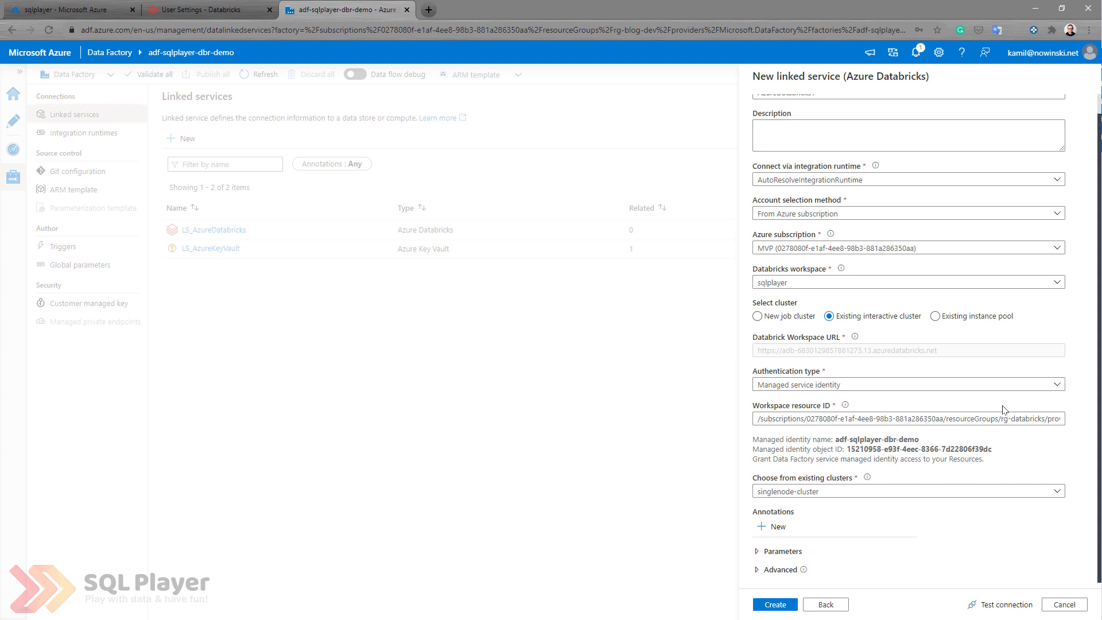
left_click(1005, 605)
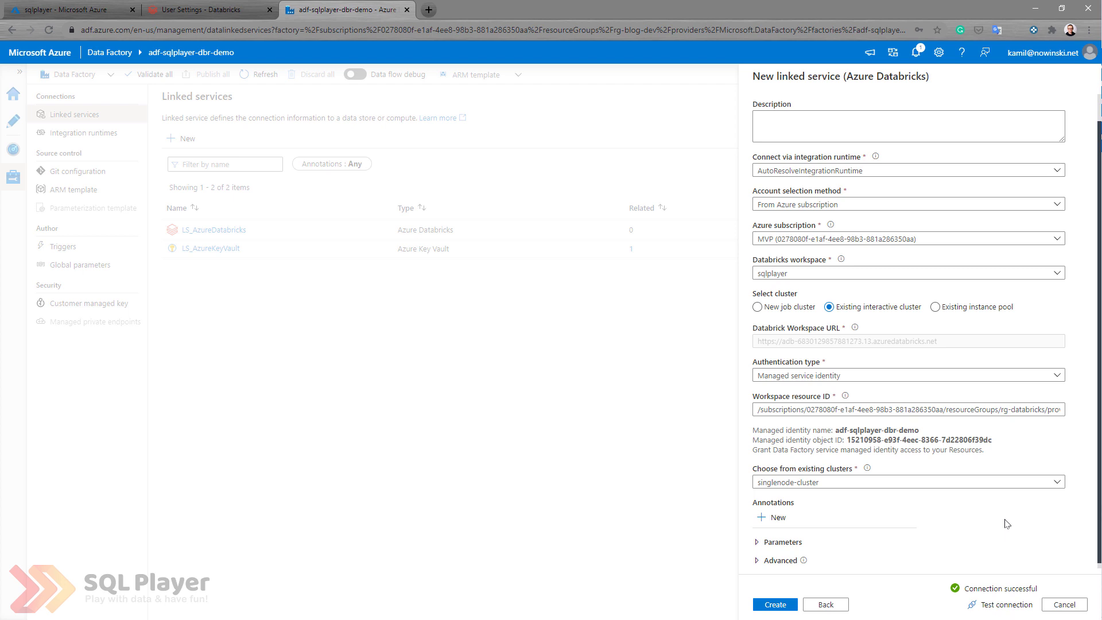
left_click(775, 604)
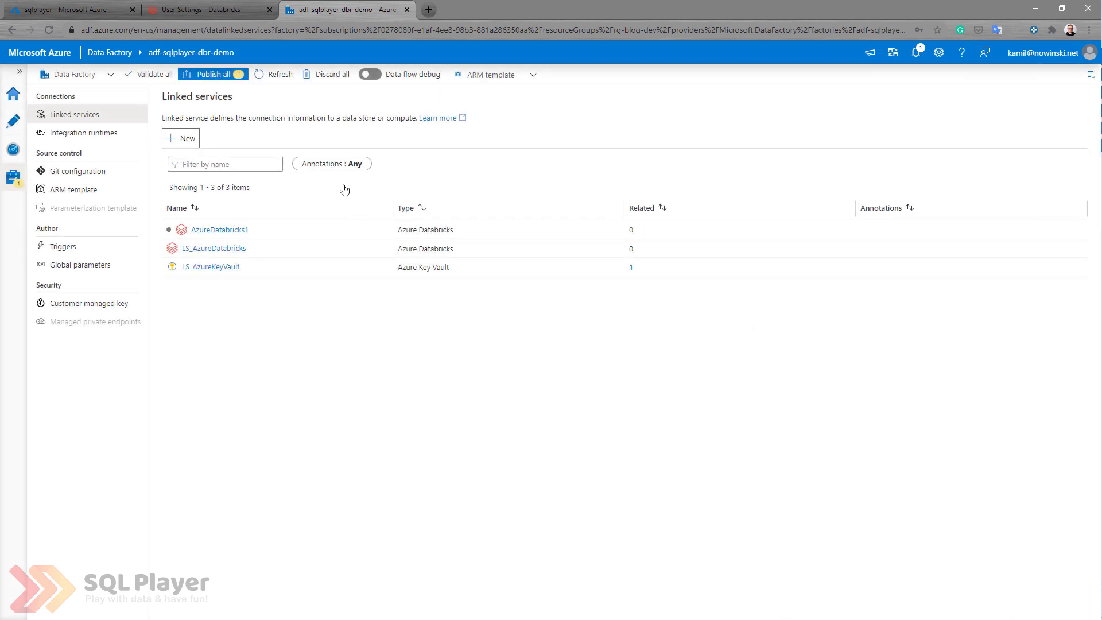
Publish all pending changes, deploying the AzureDatabricks1 linked service
left_click(213, 74)
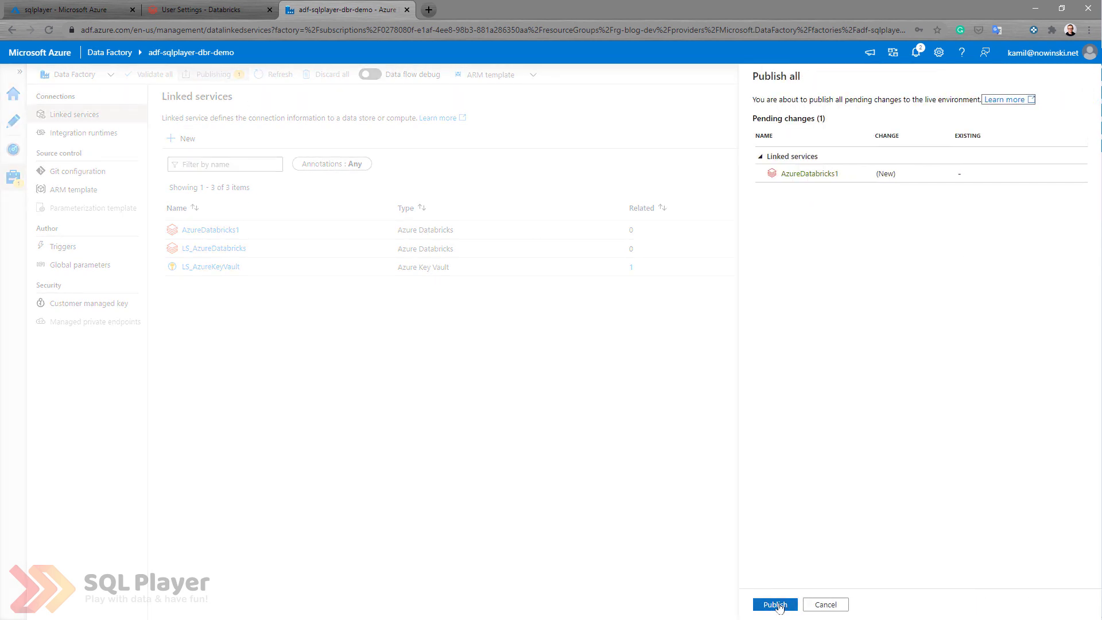
left_click(774, 605)
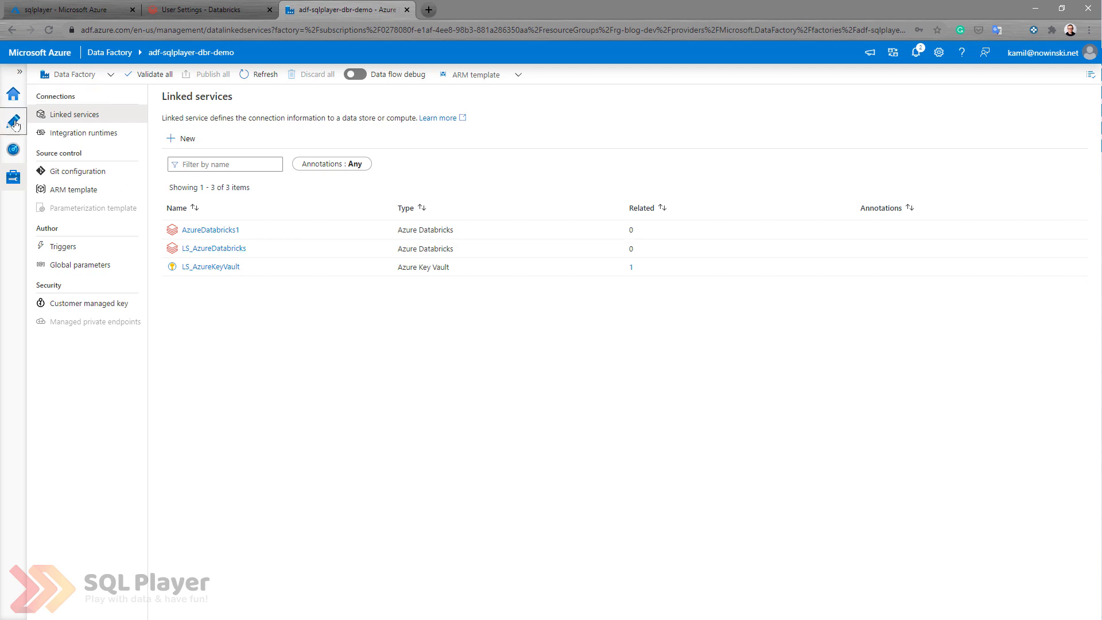
Create pipeline1 in Author and add a Databricks Notebook activity to its canvas
left_click(14, 122)
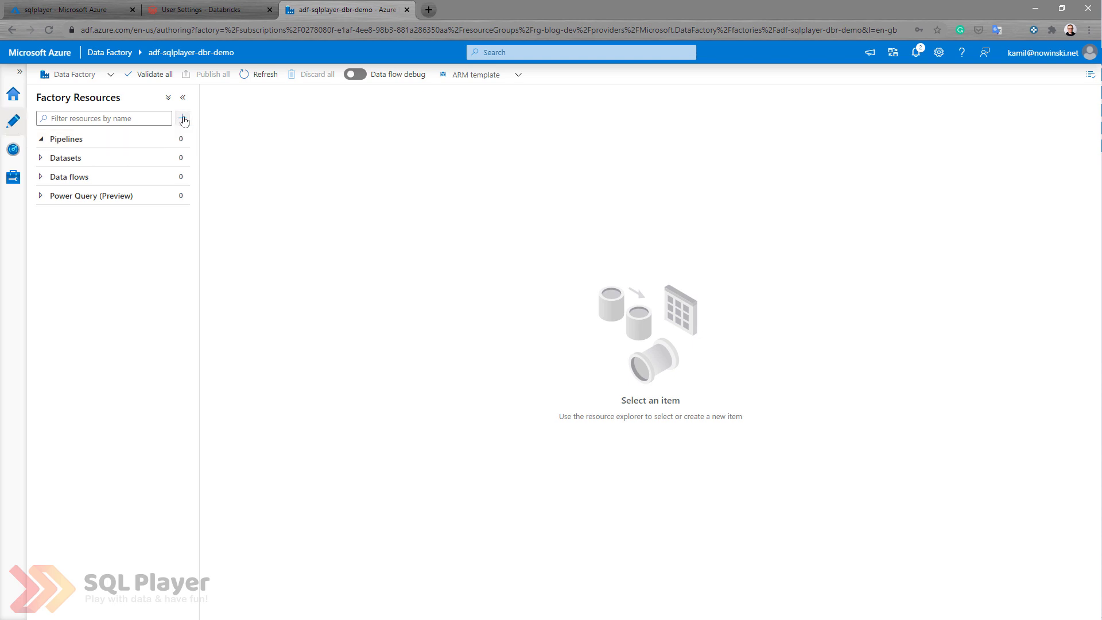
left_click(180, 118)
left_click(206, 136)
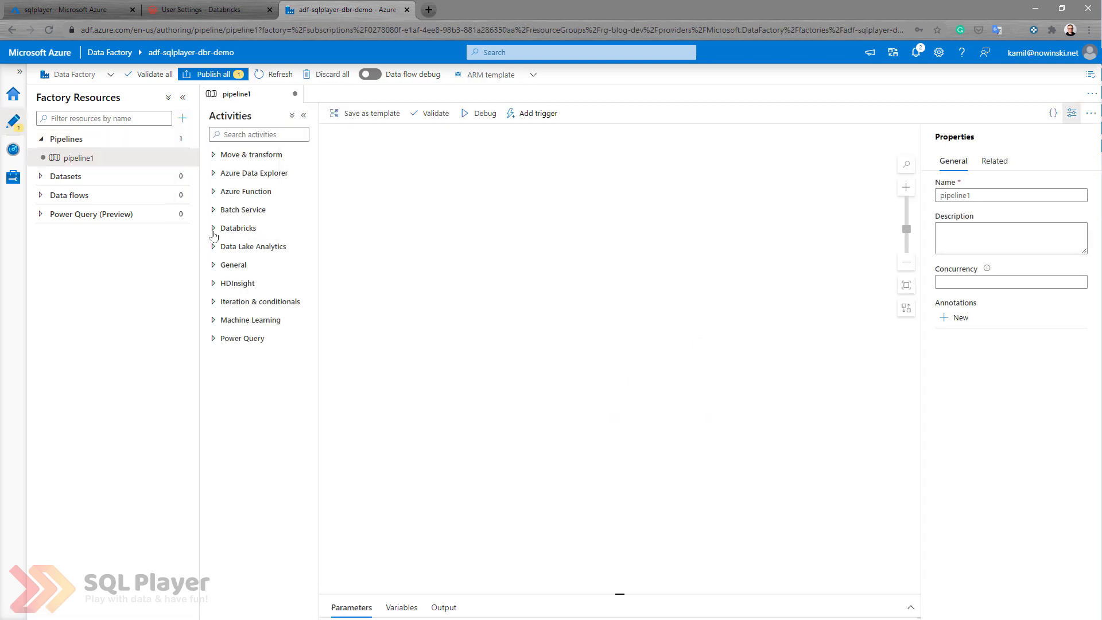
left_click(214, 229)
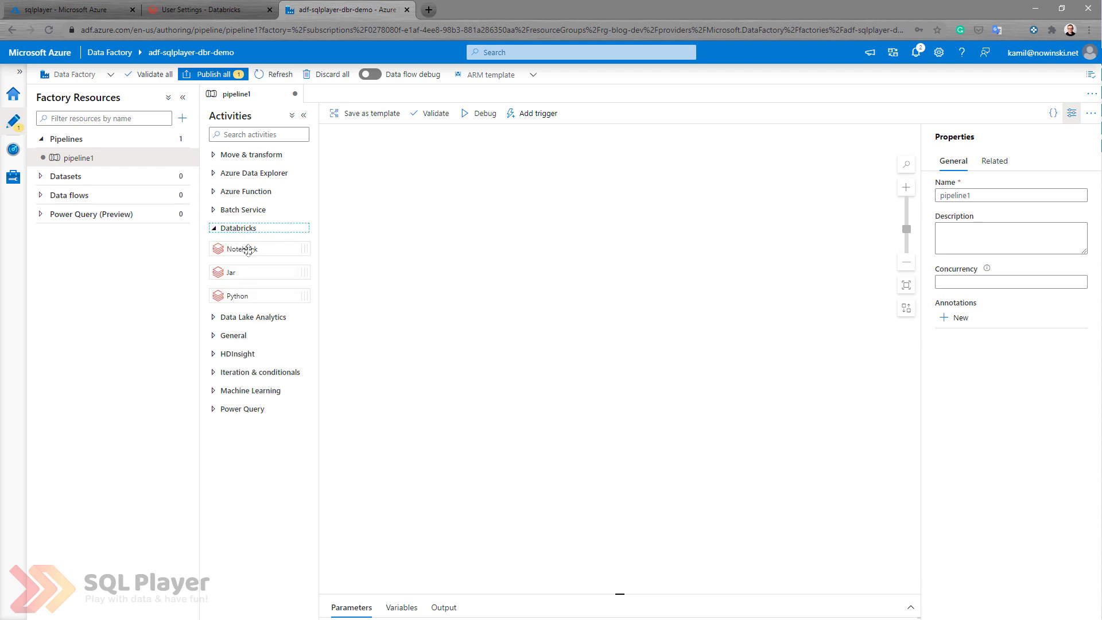
mouse_move(238, 248)
left_mouse_down()
mouse_move(488, 232)
mouse_move(567, 207)
left_mouse_up()
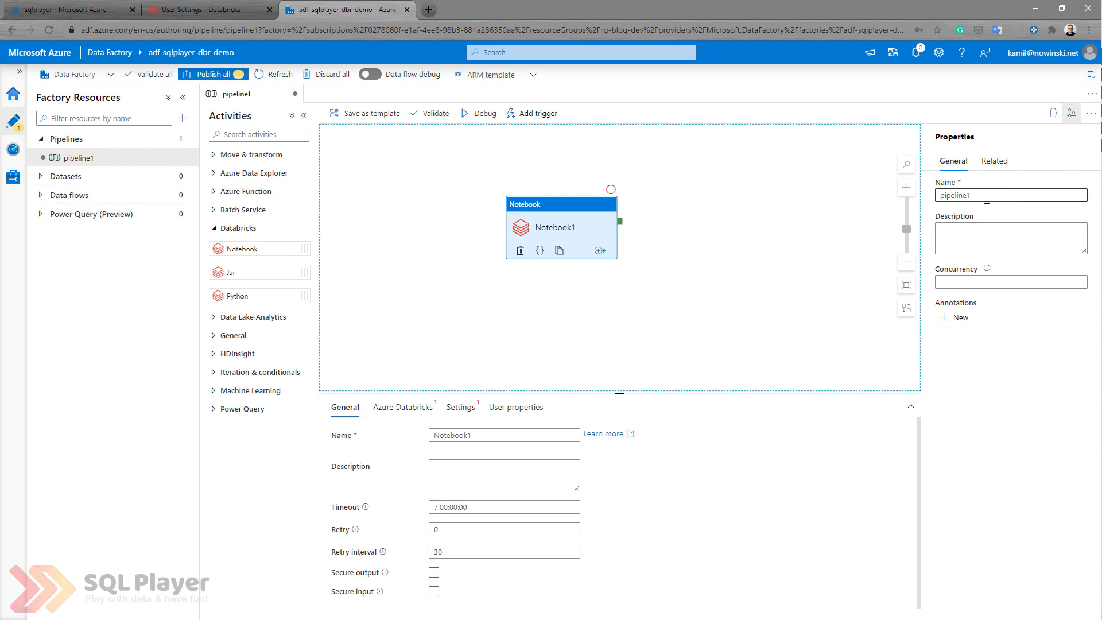
Set the Notebook activity's linked service to AzureDatabricks1, leaving the notebook path empty
left_click(398, 410)
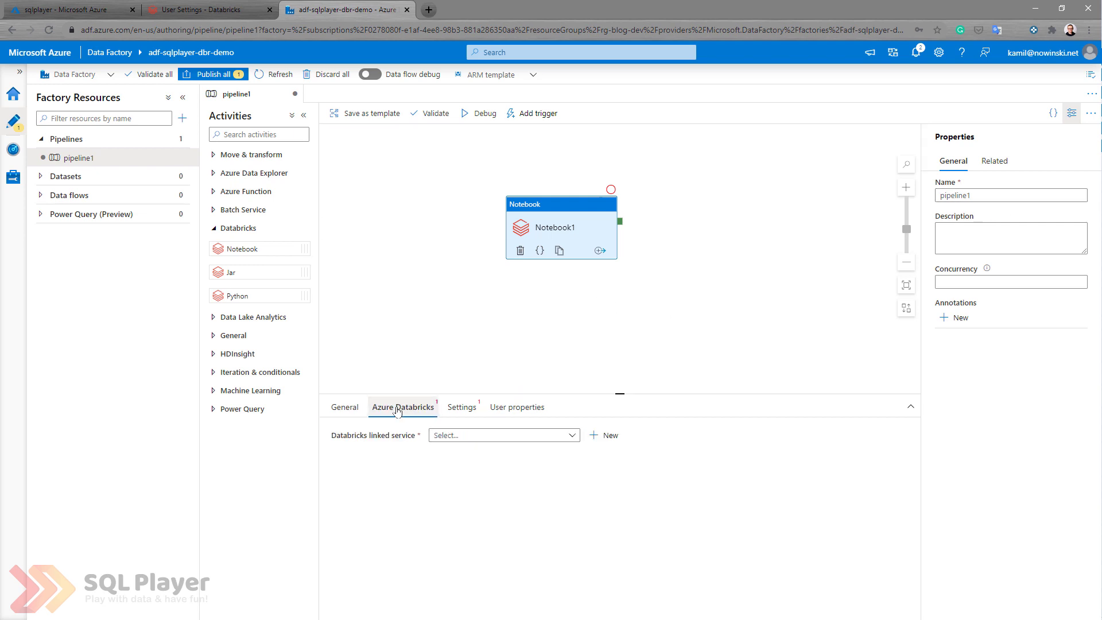
left_click(481, 435)
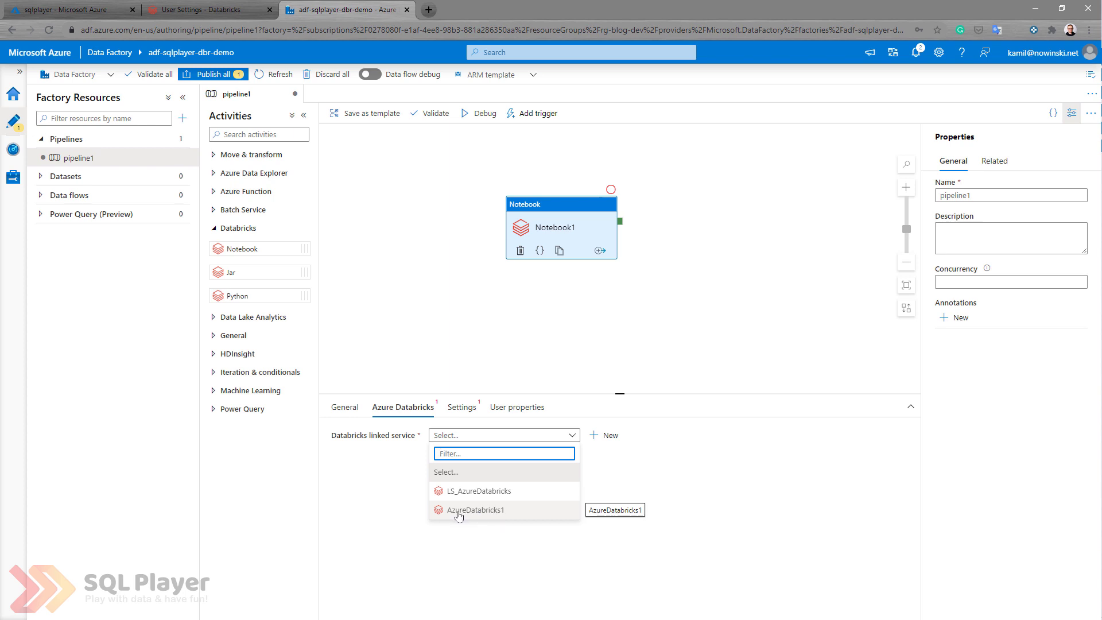
left_click(489, 511)
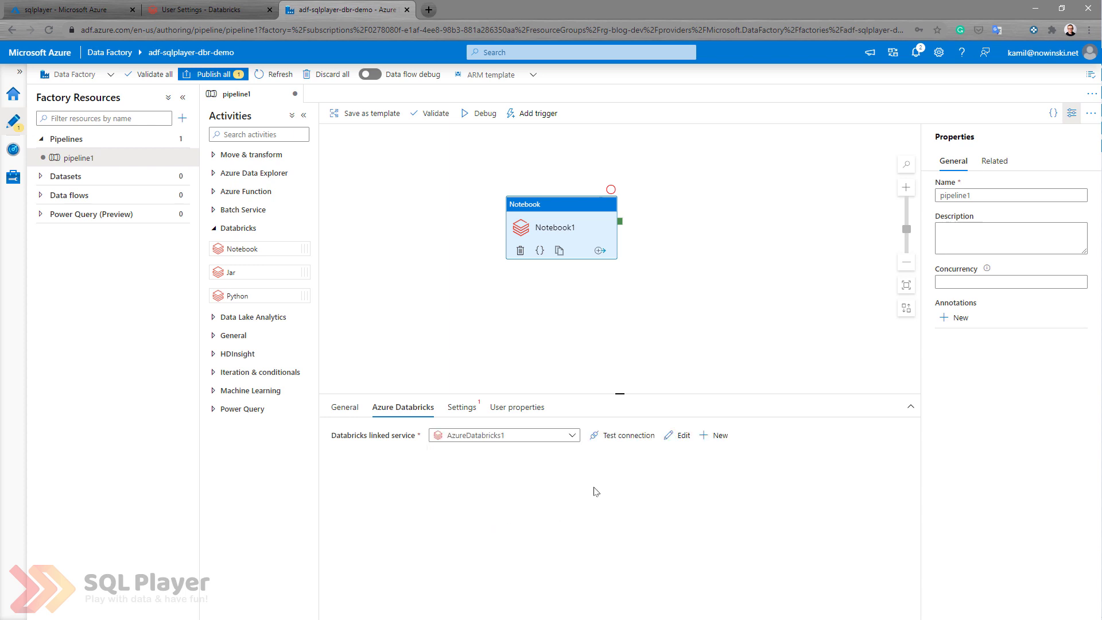
left_click(462, 407)
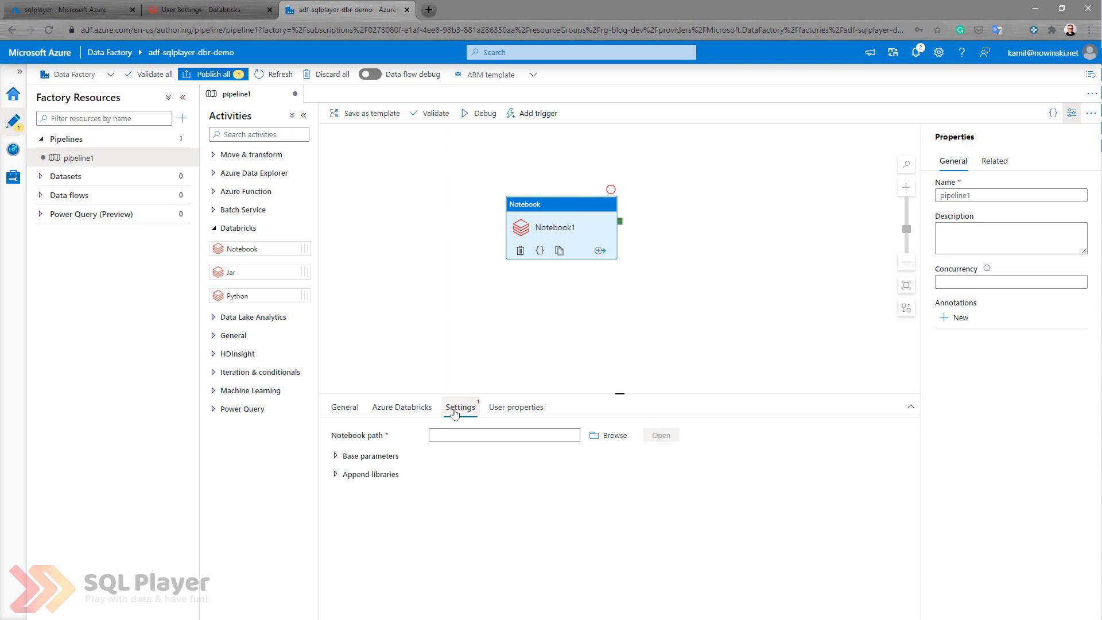
left_click(461, 435)
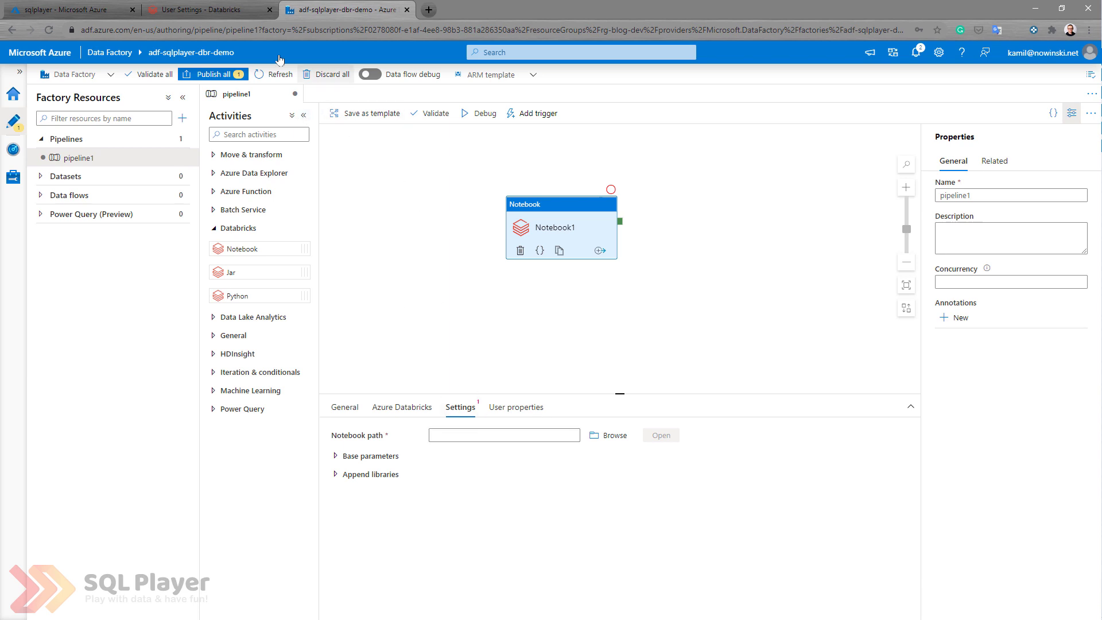
In the Databricks tab, open Workspace > Playground > ReadingCsv to review its code
left_click(219, 16)
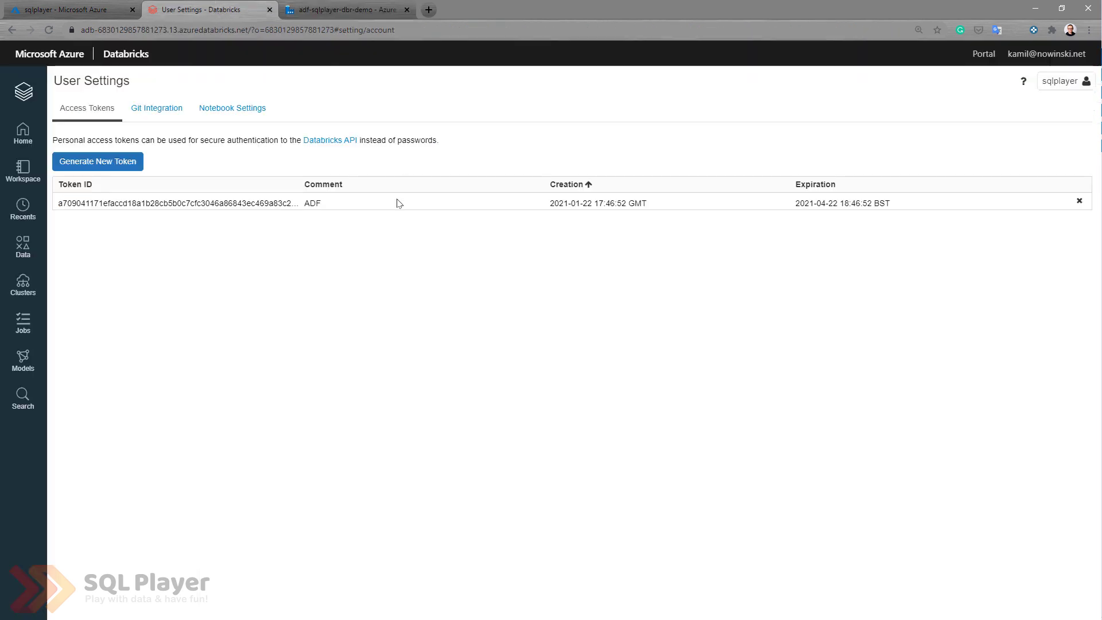
left_click(23, 171)
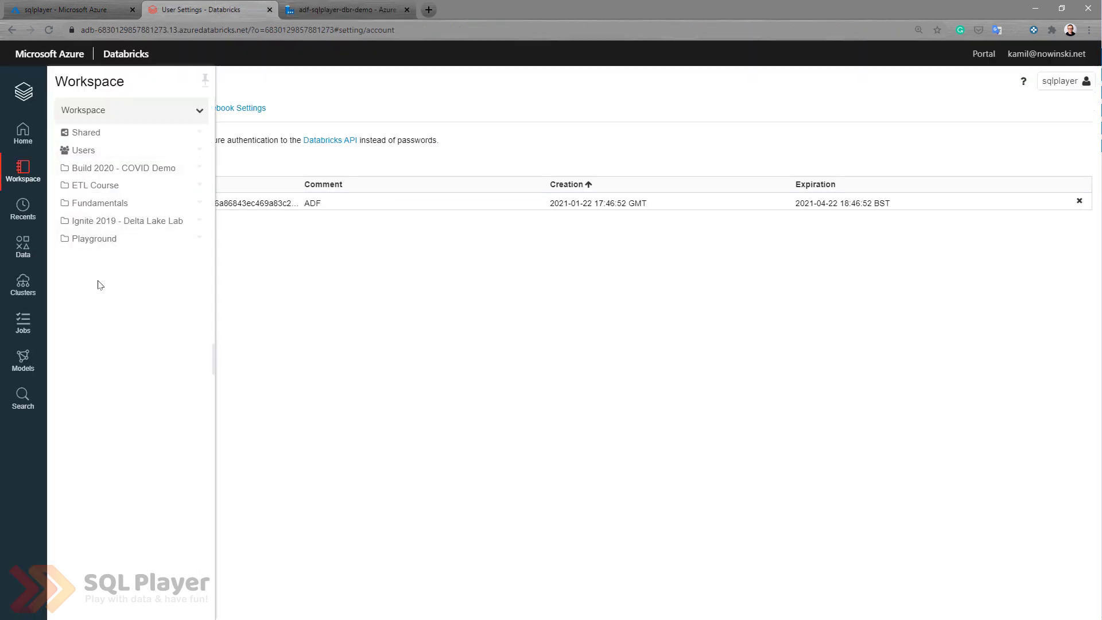
left_click(95, 238)
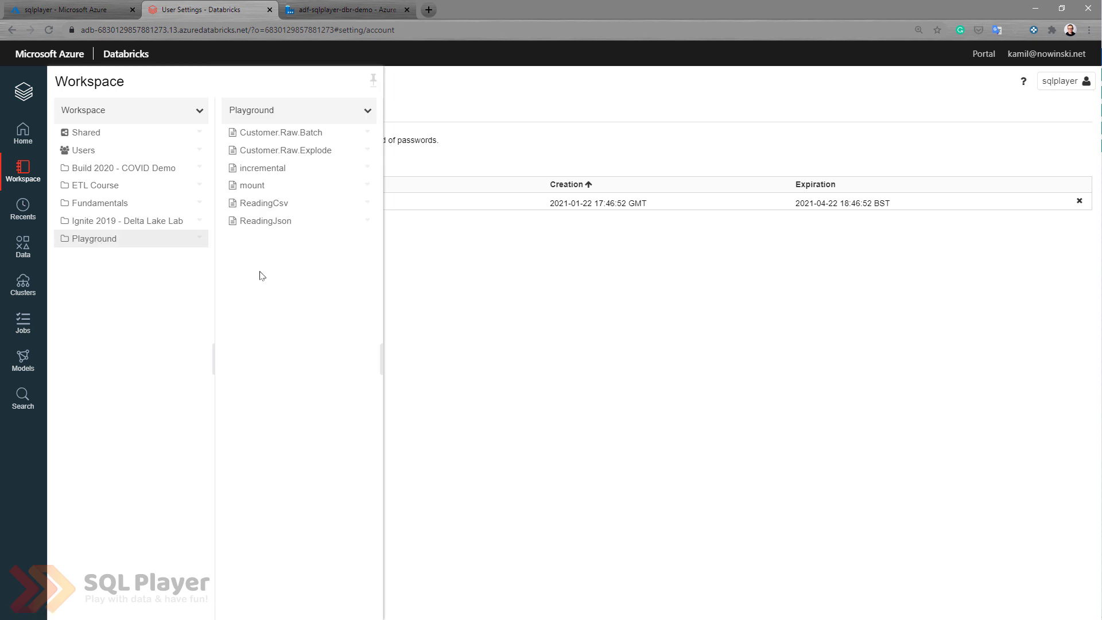
left_click(264, 203)
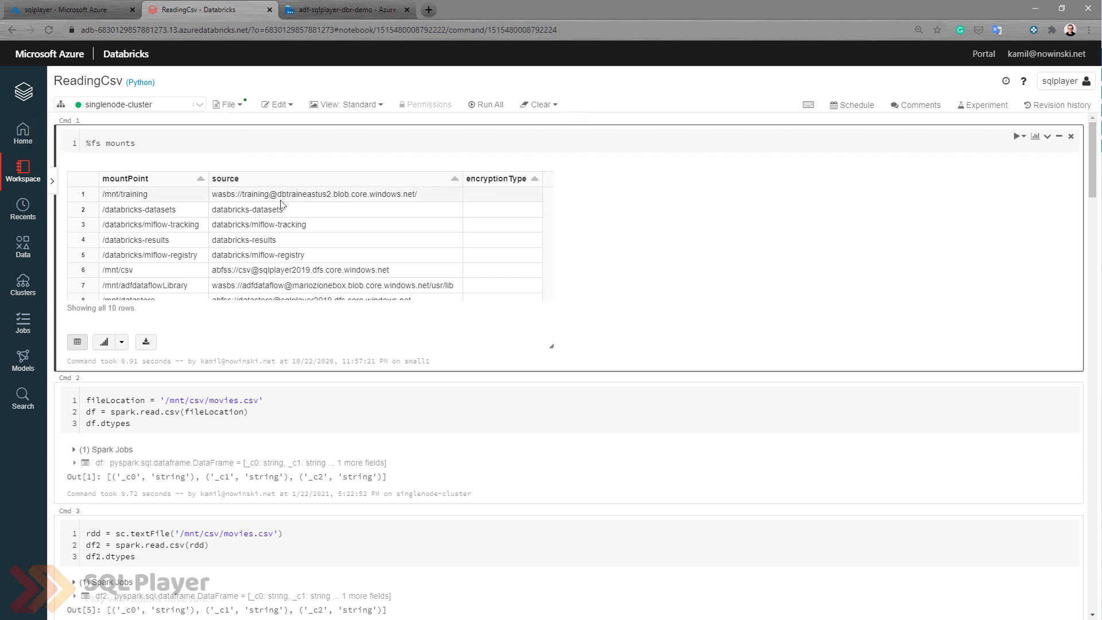
scroll(144, 167, "down", 3)
scroll(198, 258, "down", 1)
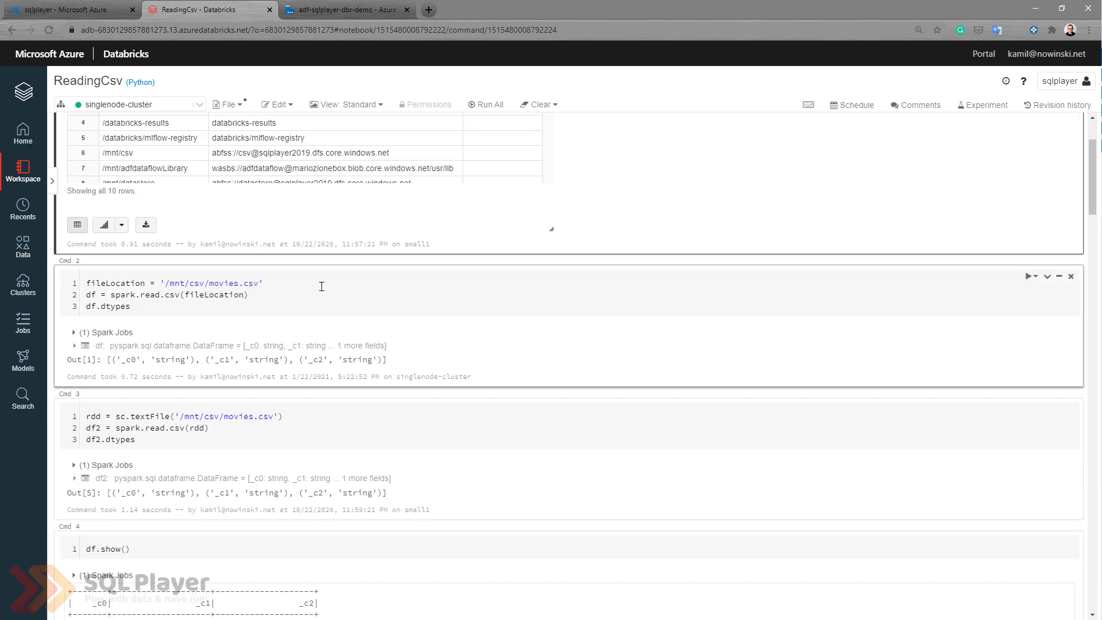
scroll(388, 294, "down", 3)
scroll(314, 276, "down", 2)
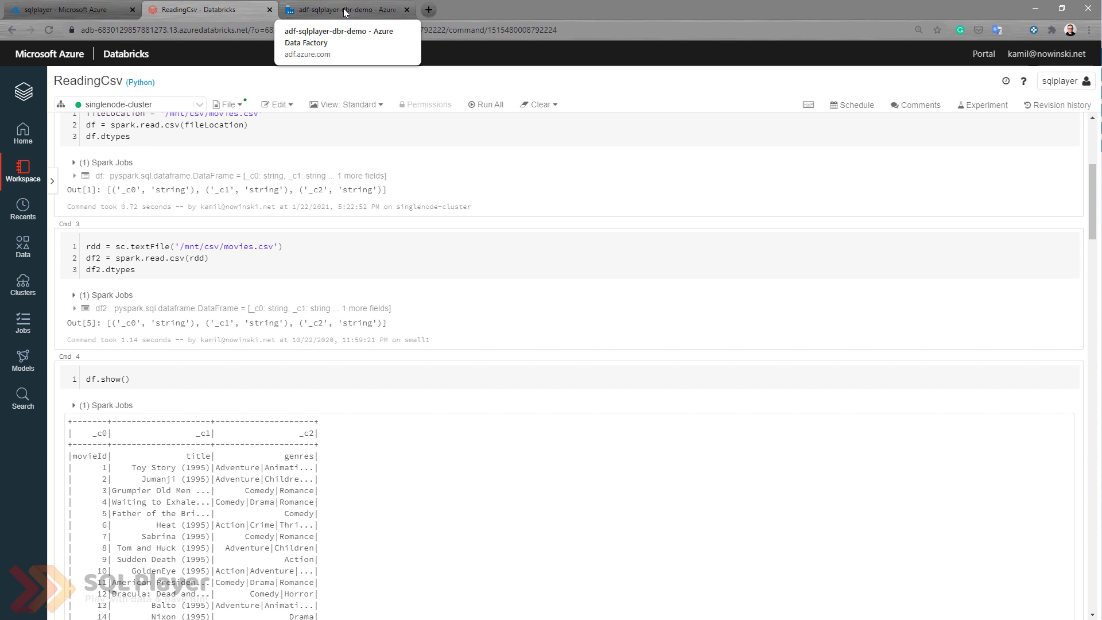
Set the Notebook activity's path to /Playground/ReadingCsv and expand its Base parameters
left_click(345, 10)
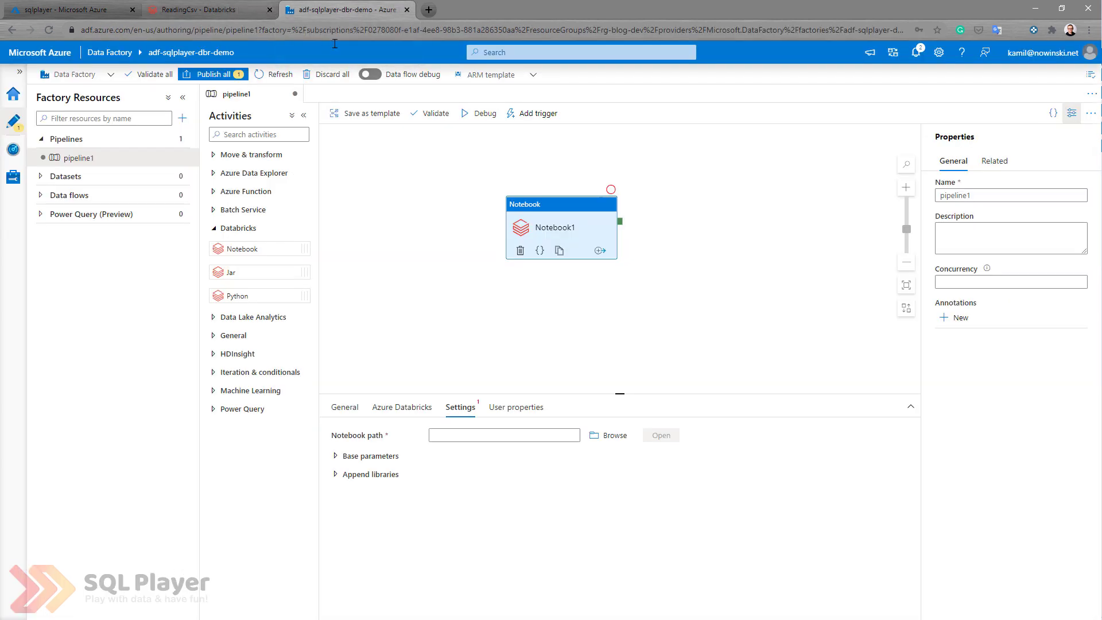
left_click(608, 436)
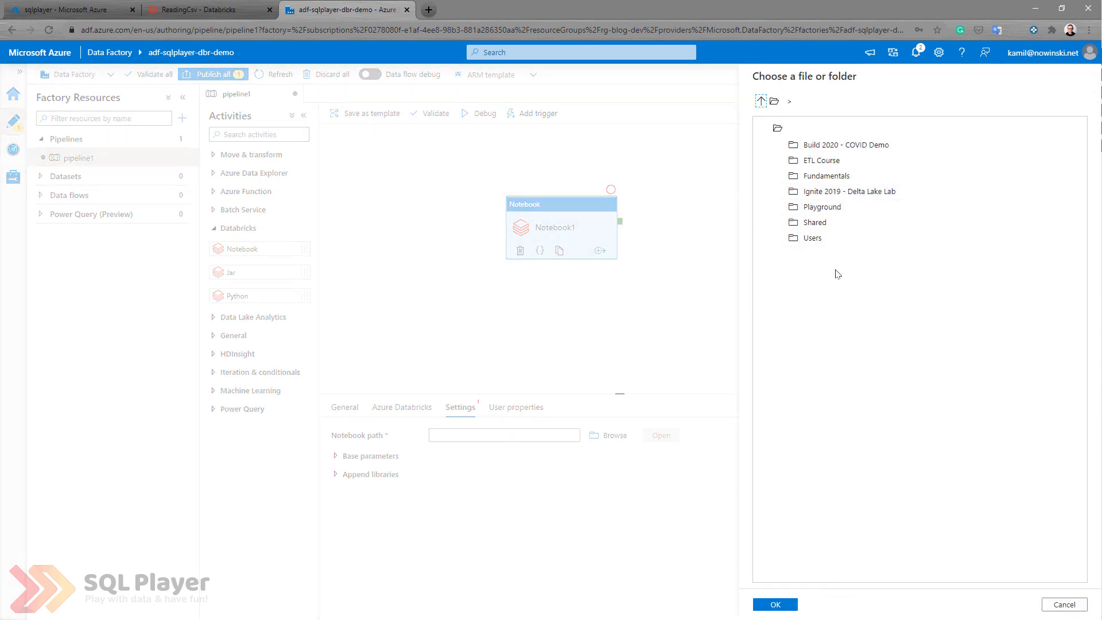
double_click(817, 208)
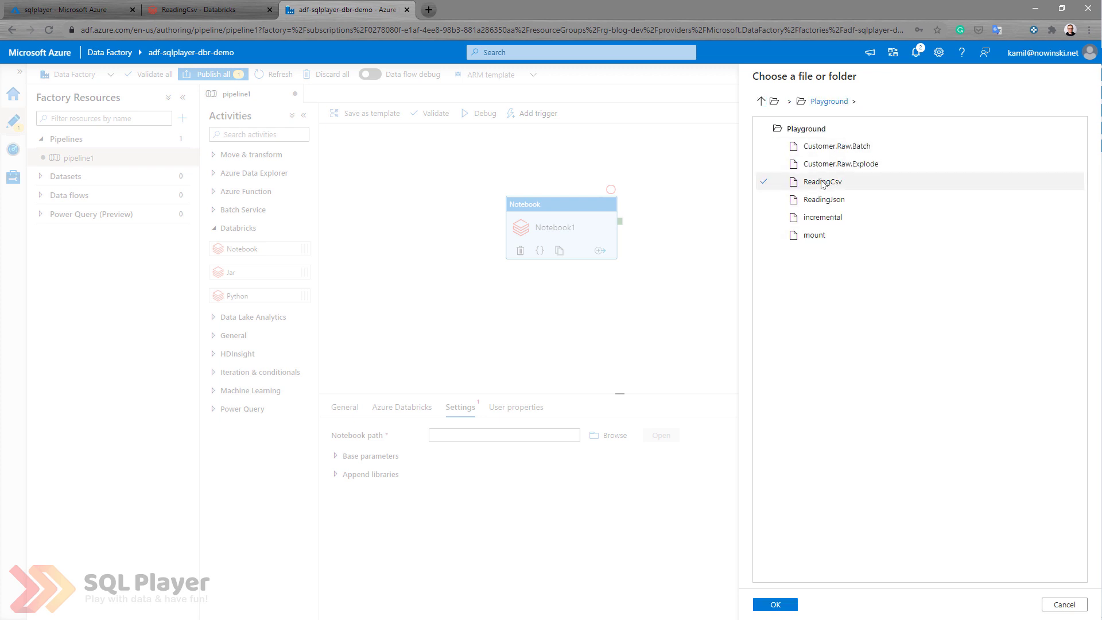
left_click(822, 183)
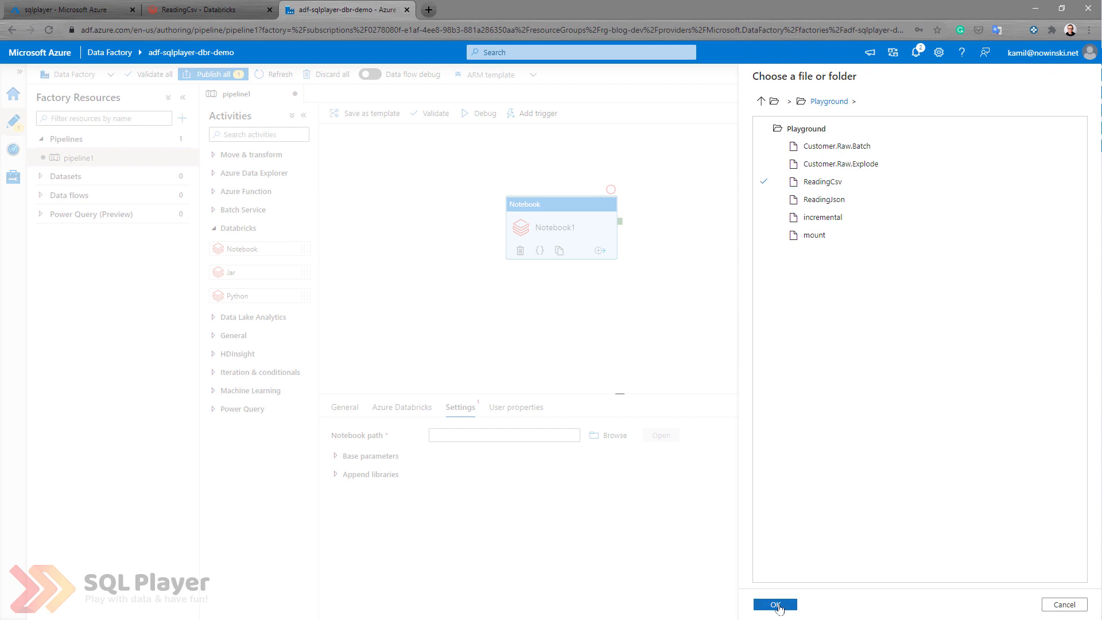
left_click(775, 605)
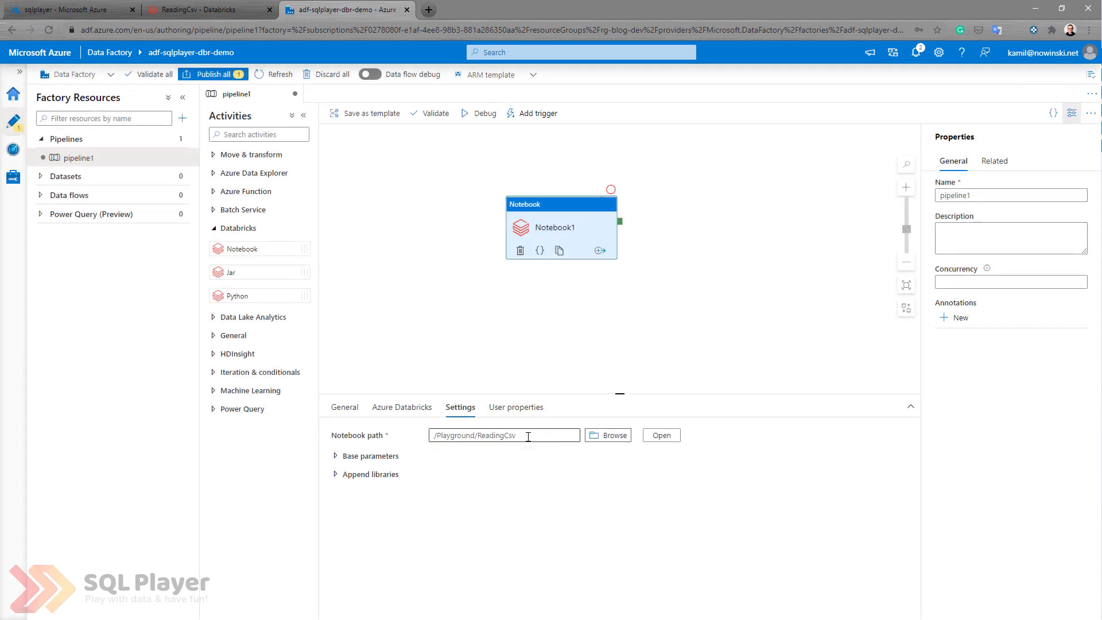
left_click(335, 458)
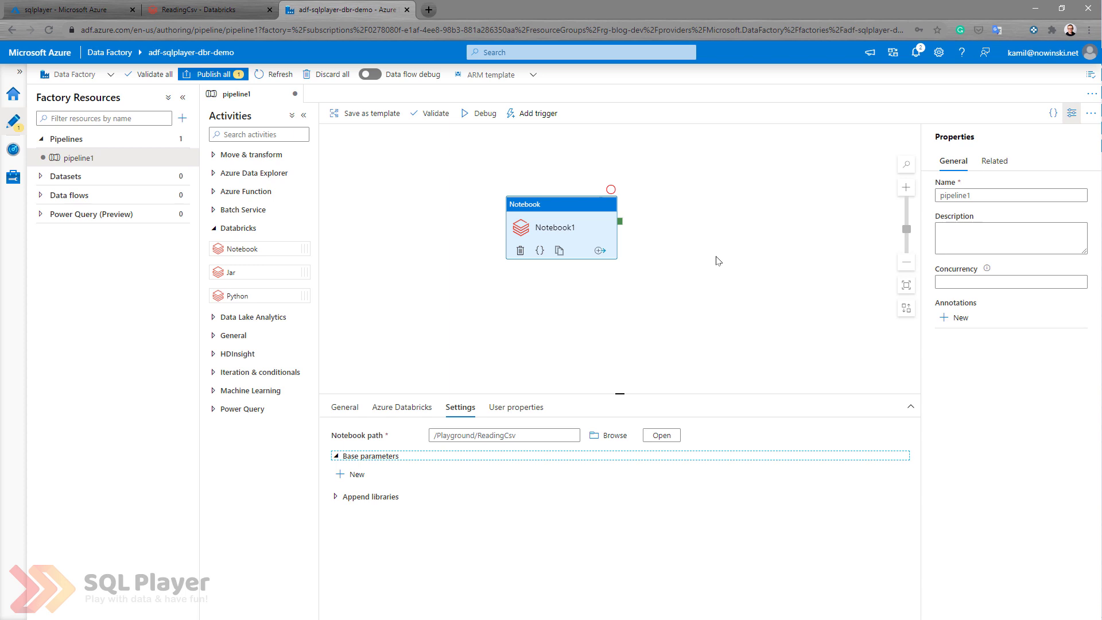
Publish all, deploying the new pipeline1 with its ReadingCsv Notebook activity
left_click(215, 75)
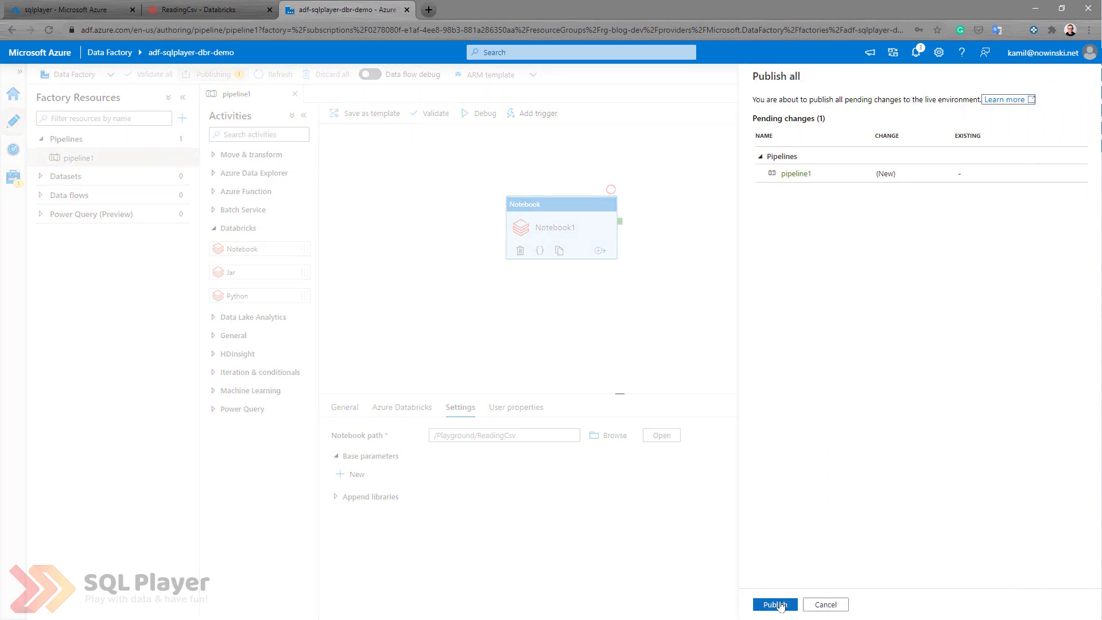
left_click(775, 605)
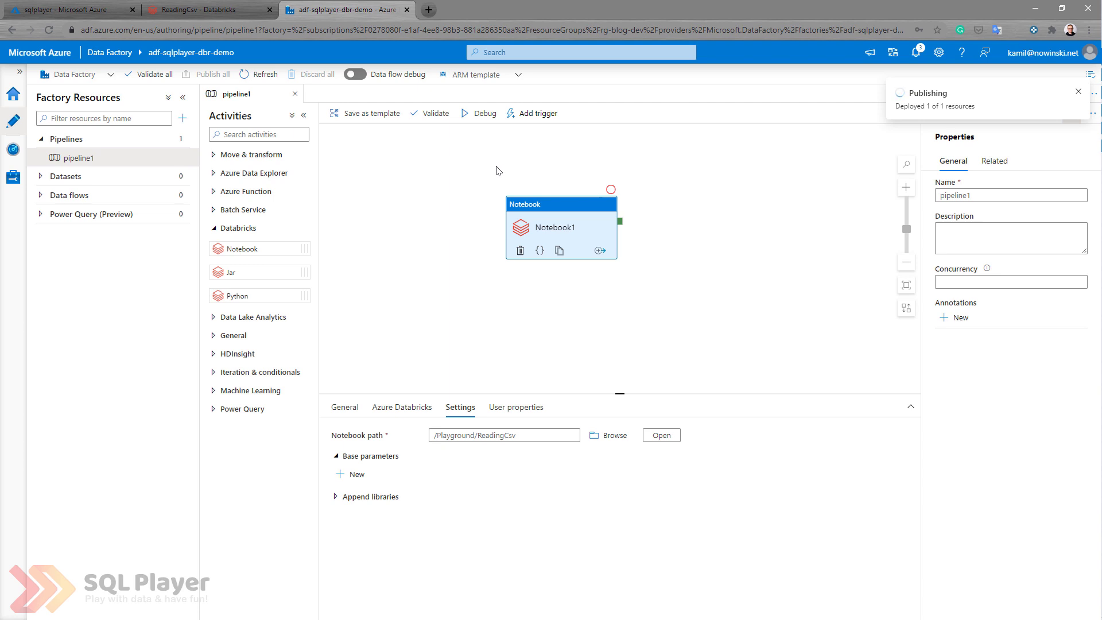
Debug-run pipeline1, confirm Notebook1's notebookPath is /Playground/ReadingCsv, and view its run details
left_click(480, 118)
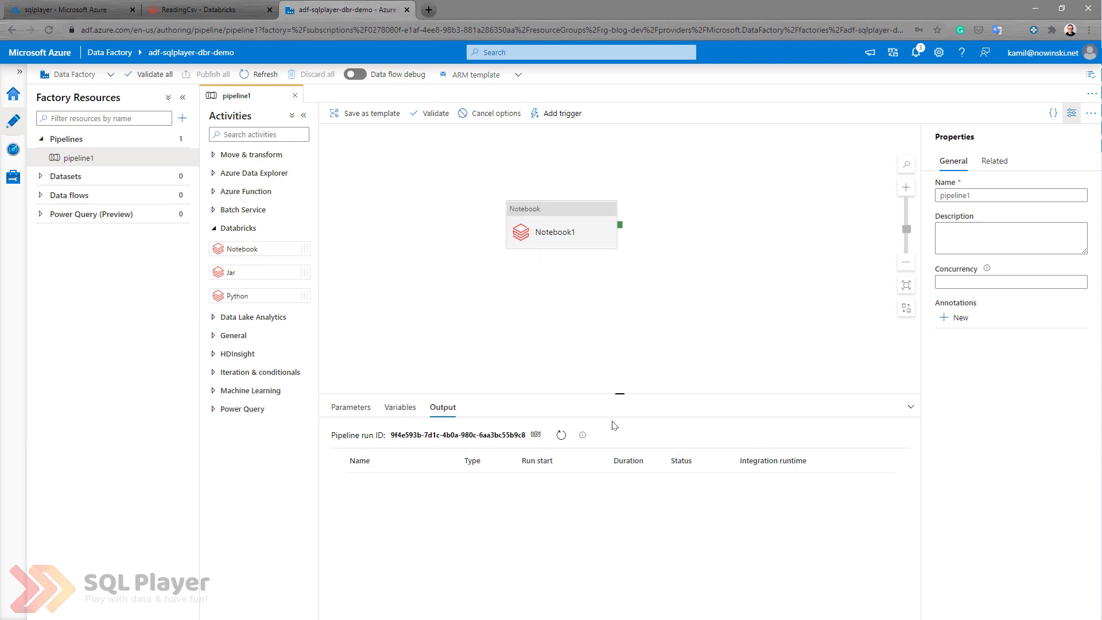
left_click(560, 435)
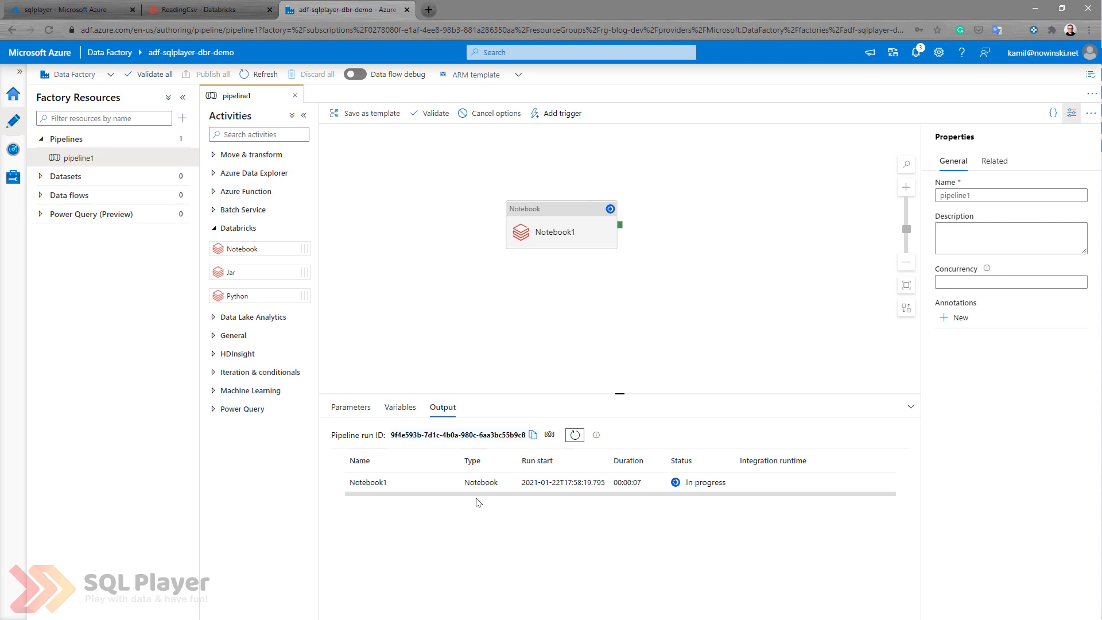
mouse_move(413, 482)
left_click(429, 483)
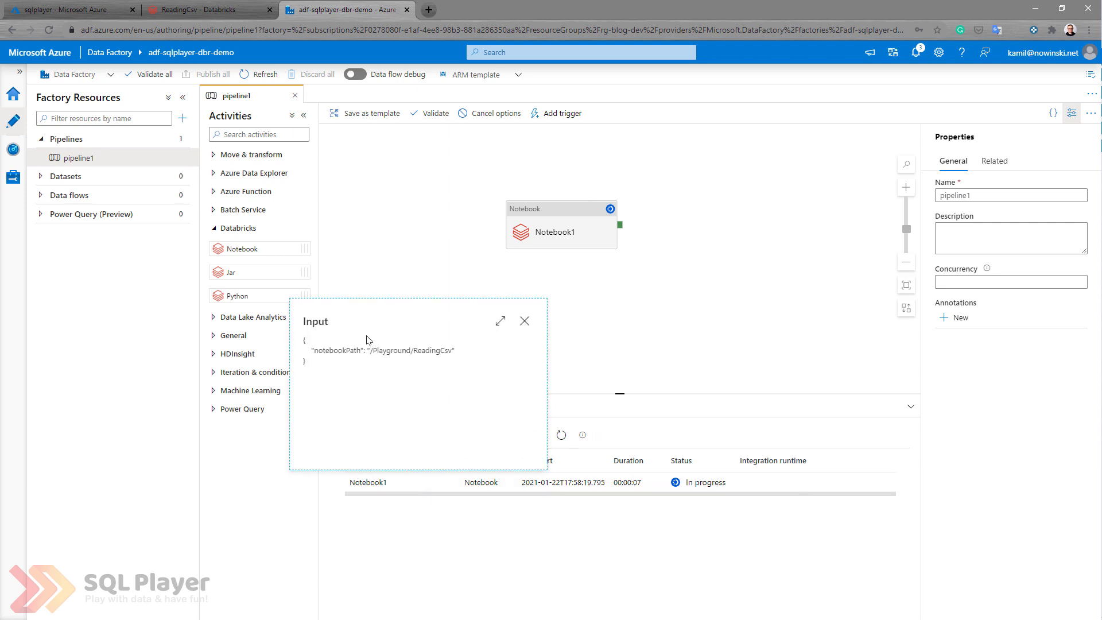
left_click_drag(311, 354, 456, 352)
left_click(463, 351)
left_click_drag(330, 351, 387, 351)
left_click(417, 351)
left_click(525, 323)
left_click(445, 490)
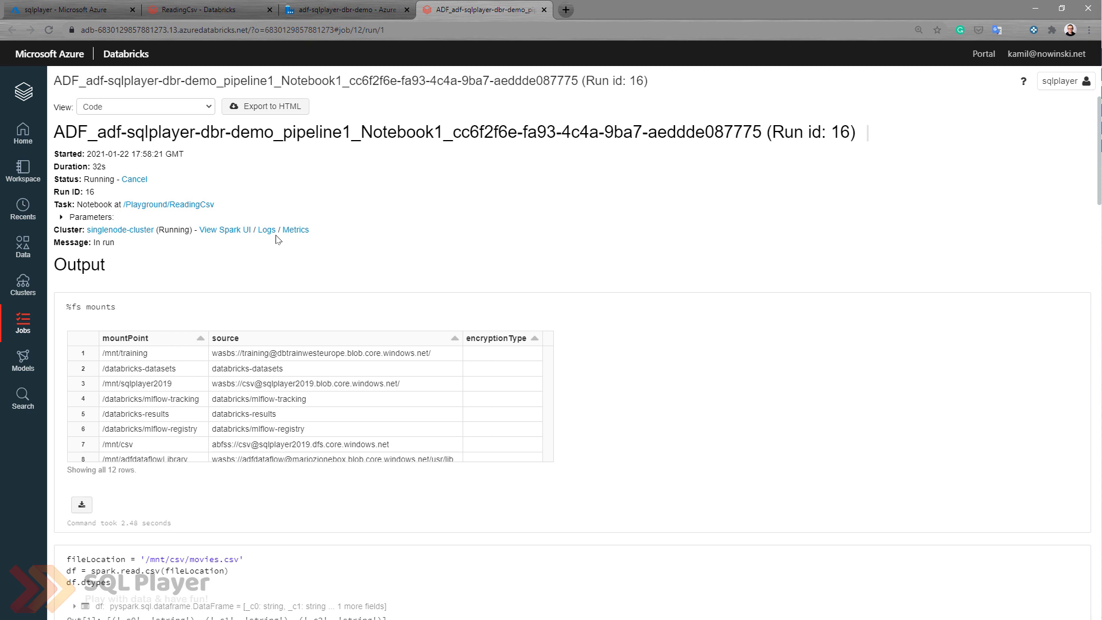
scroll(229, 287, "down", 1)
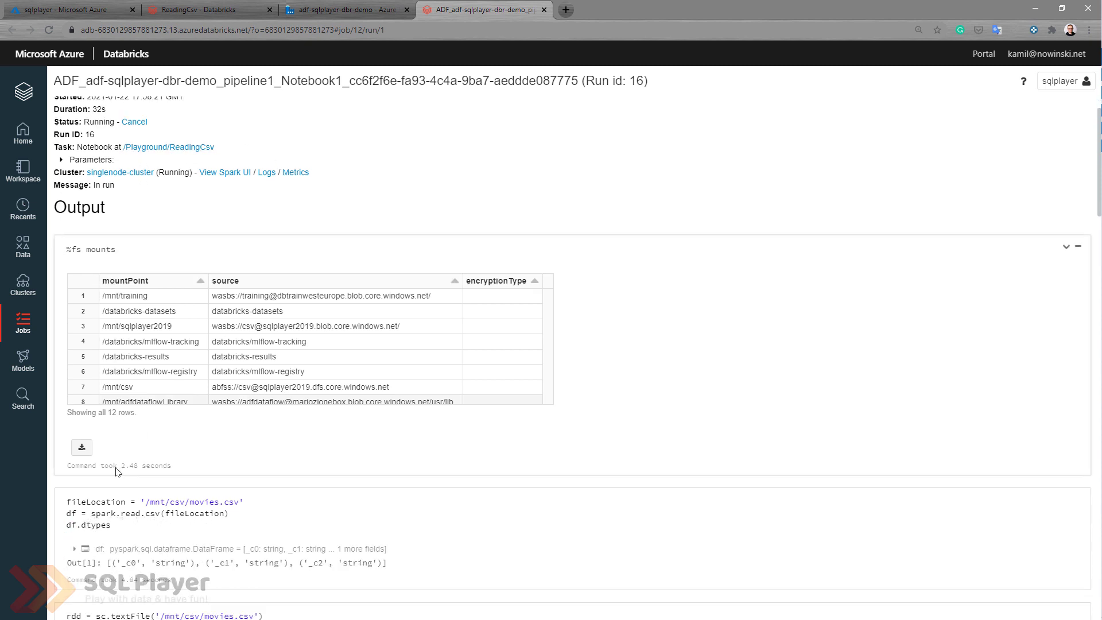
Check the ReadingCsv job's command duration in Databricks, then return to the adf-sqlplayer-dbr-demo pipeline
left_click_drag(125, 465, 172, 466)
scroll(250, 415, "down", 3)
scroll(249, 414, "down", 2)
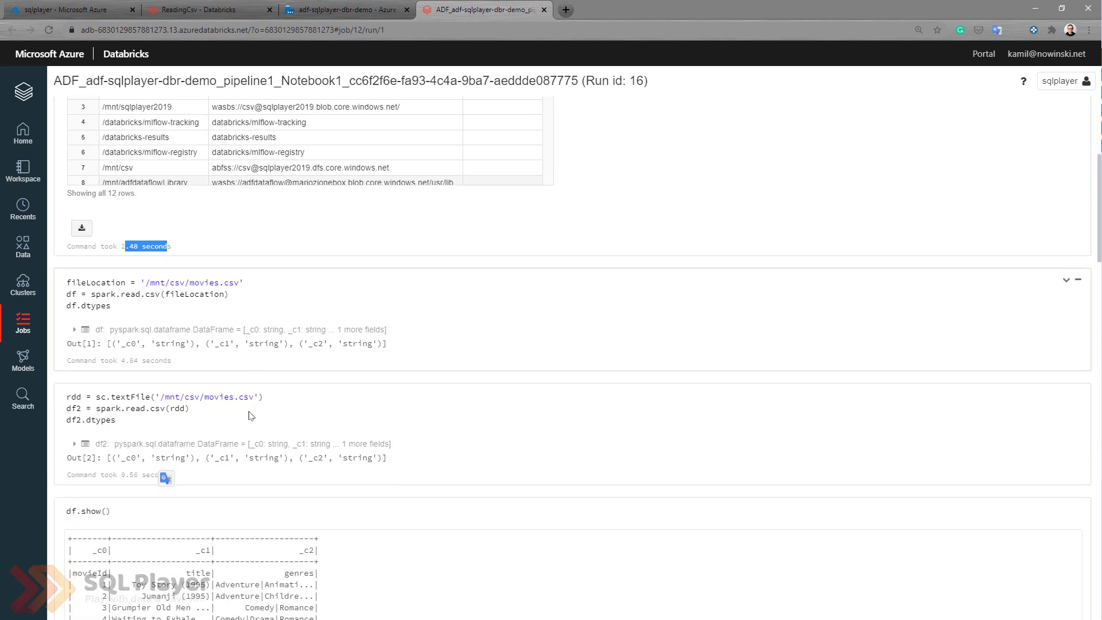
scroll(249, 415, "down", 2)
scroll(249, 415, "up", 4)
scroll(249, 415, "up", 3)
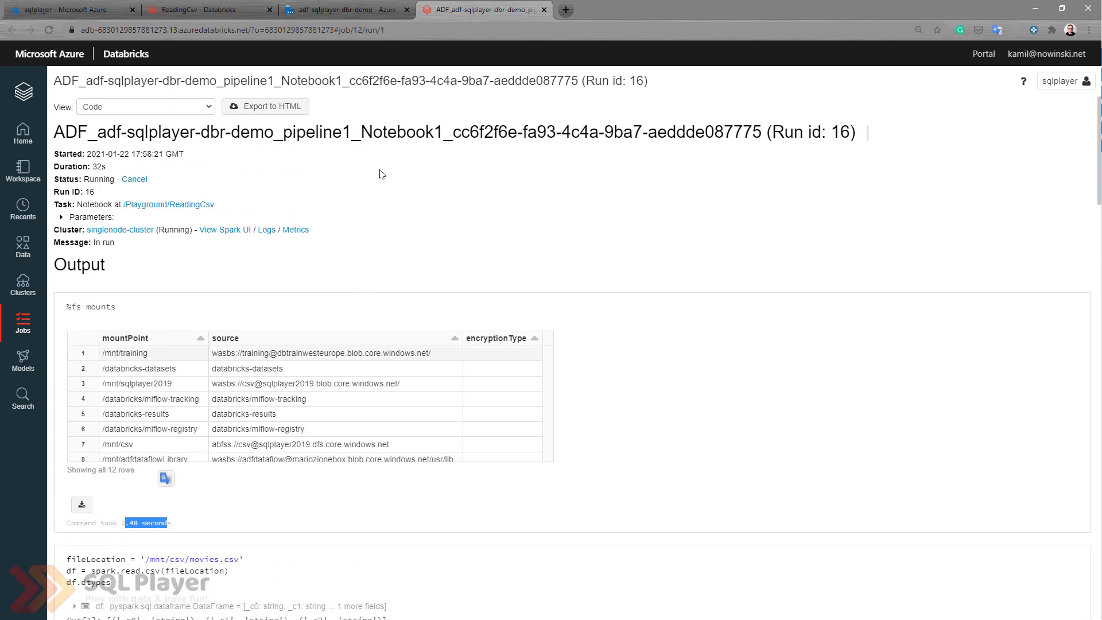
left_click(344, 9)
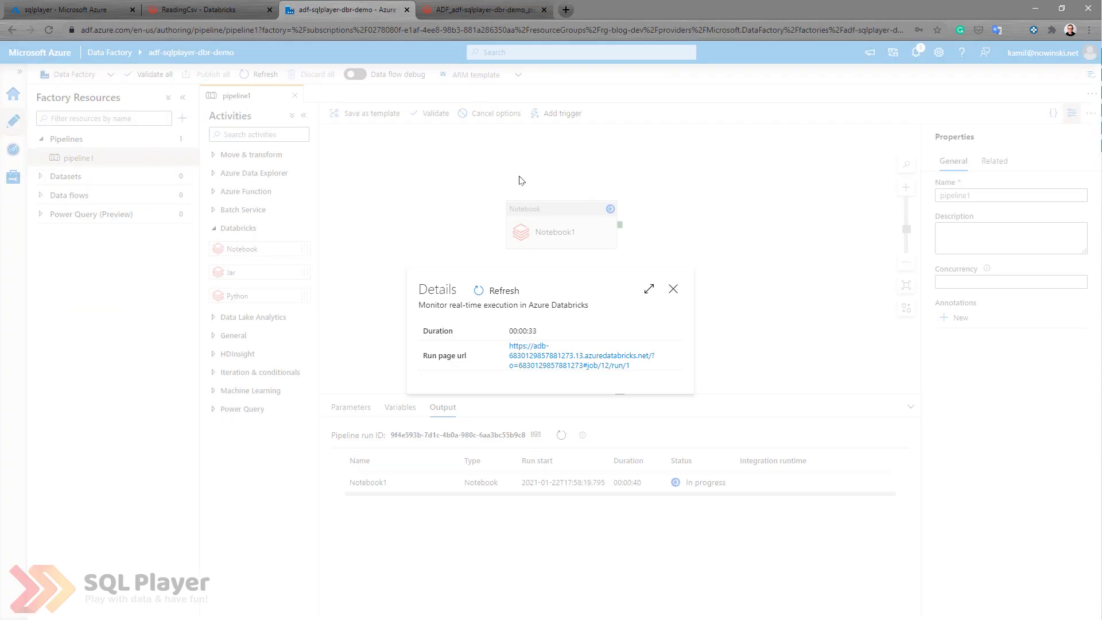
Refresh the debug run until Notebook1 shows Succeeded after 52 seconds, then show the linked services
left_click(673, 289)
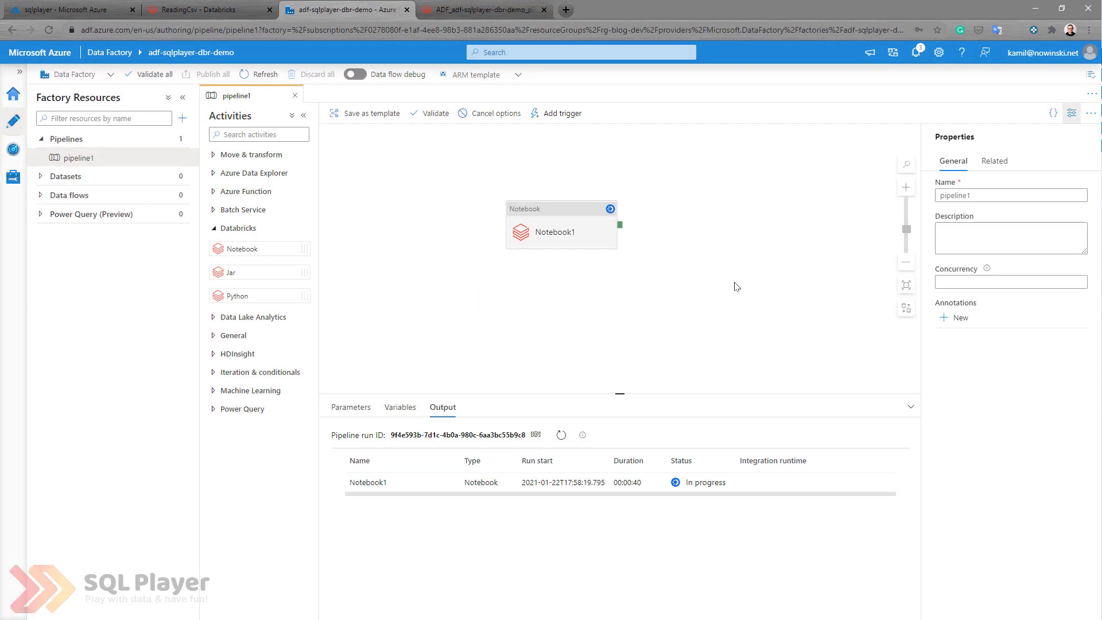
left_click(562, 436)
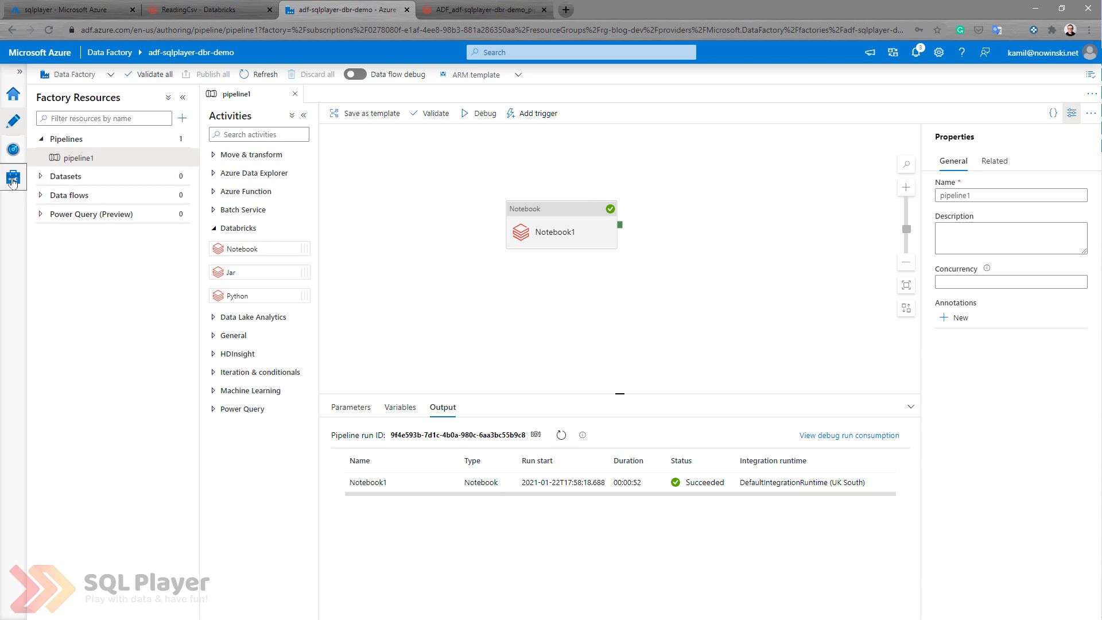
left_click(13, 178)
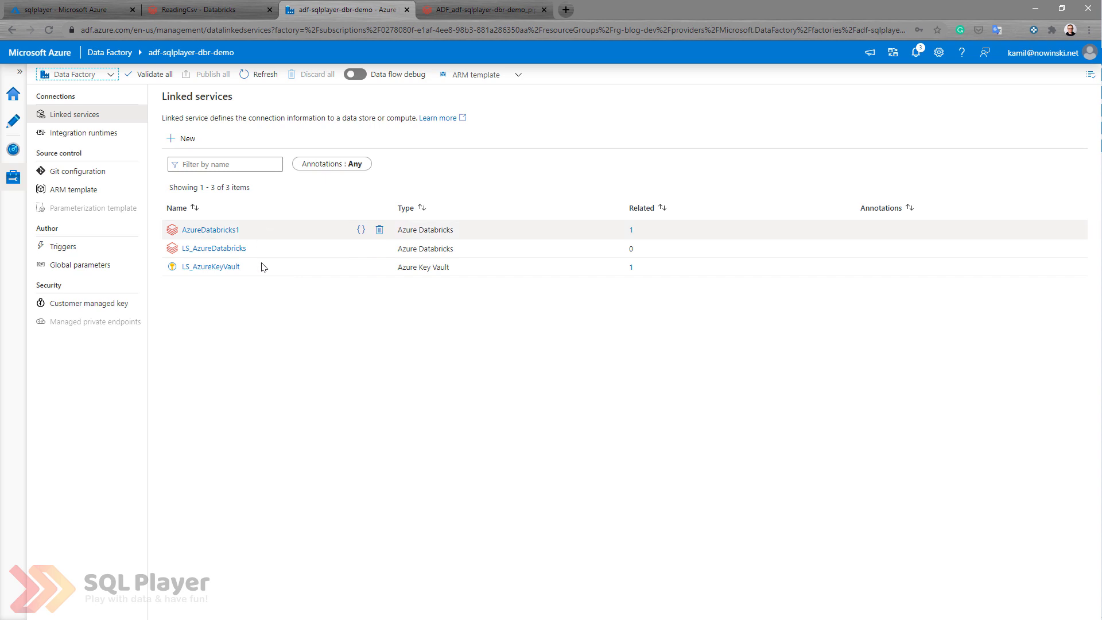